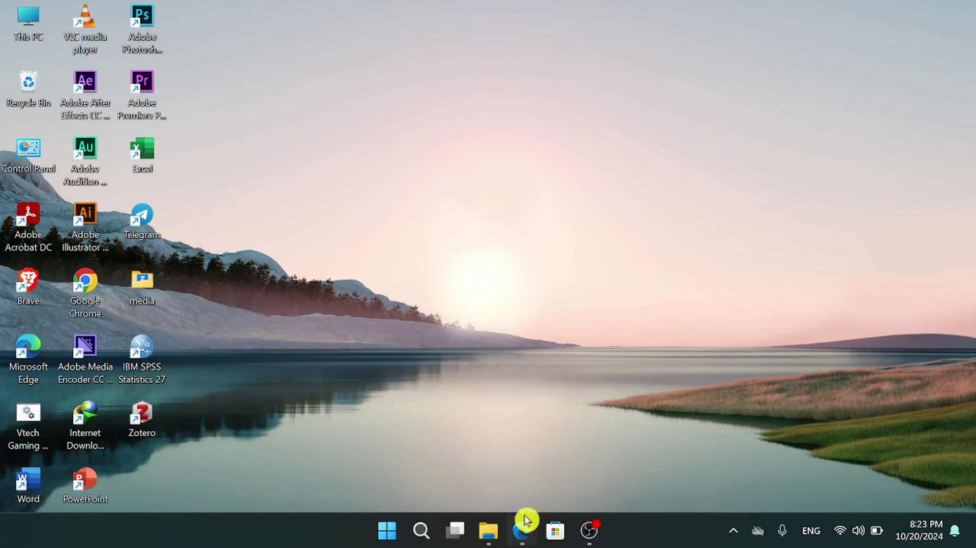
Bring the Khmer PDF back on screen and scroll through its opening pages
{"action": "left_click", "coordinate": [522, 531]}
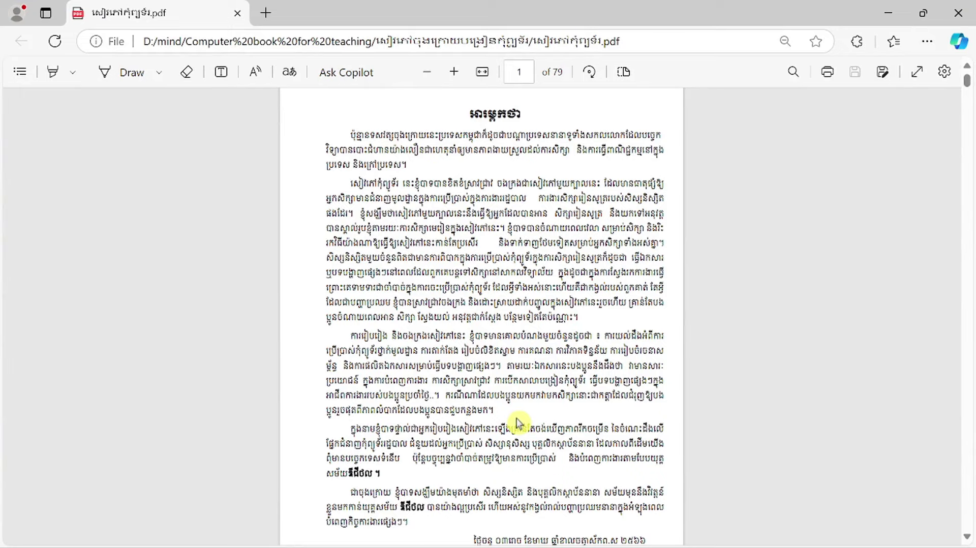
{"action": "scroll", "coordinate": [481, 315], "scroll_direction": "down", "scroll_amount": 5}
{"action": "scroll", "coordinate": [481, 315], "scroll_direction": "up", "scroll_amount": 1}
{"action": "scroll", "coordinate": [481, 315], "scroll_direction": "up", "scroll_amount": 3}
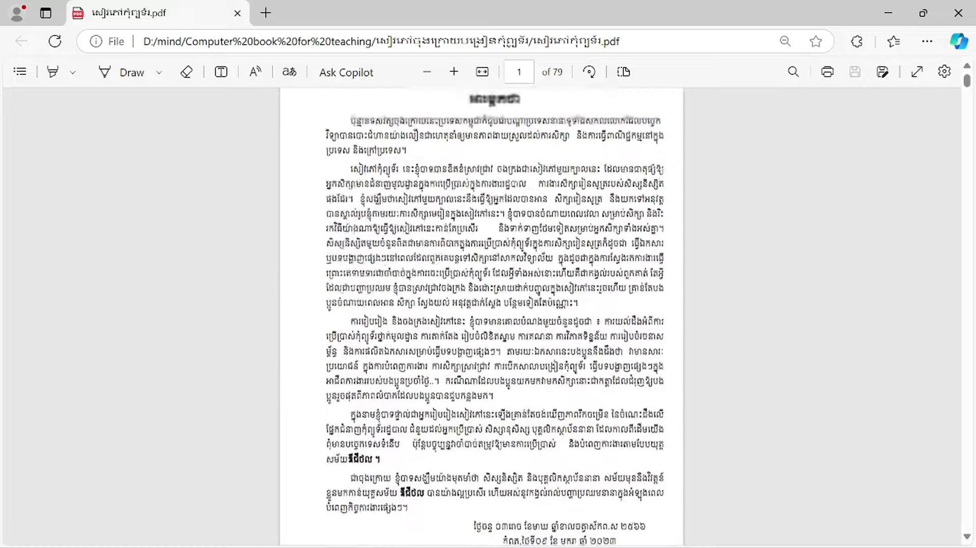
{"action": "scroll", "coordinate": [481, 315], "scroll_direction": "up", "scroll_amount": 1}
{"action": "scroll", "coordinate": [481, 315], "scroll_direction": "down", "scroll_amount": 5}
{"action": "scroll", "coordinate": [481, 315], "scroll_direction": "up", "scroll_amount": 5}
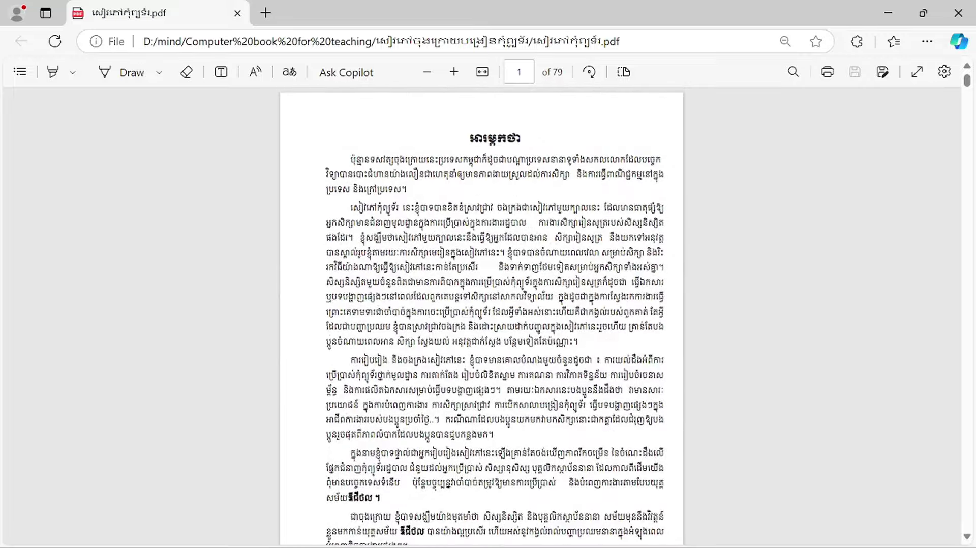
{"action": "scroll", "coordinate": [481, 316], "scroll_direction": "down", "scroll_amount": 2}
{"action": "scroll", "coordinate": [481, 315], "scroll_direction": "up", "scroll_amount": 2}
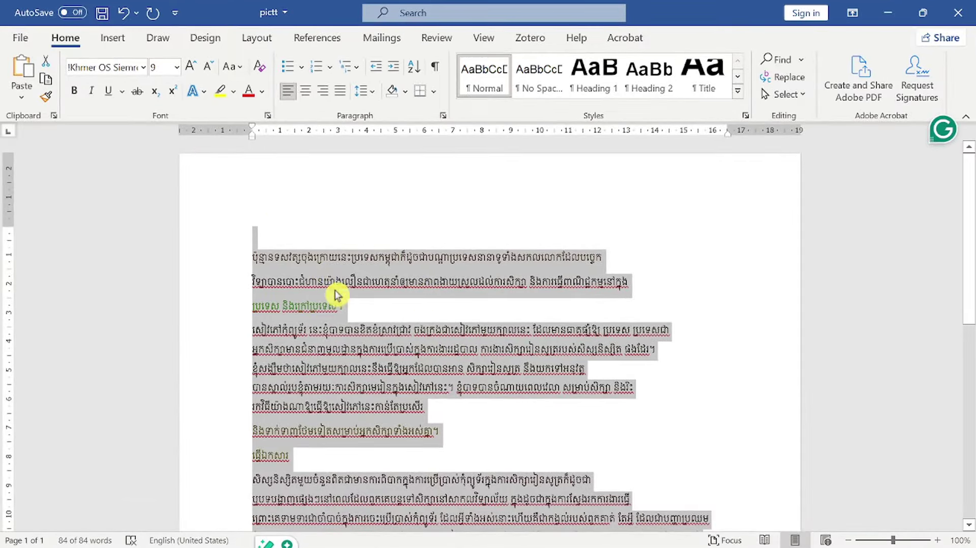
Select all the pasted Khmer text and browse the Review, View, References and Mailings tabs
{"action": "left_click", "coordinate": [409, 281]}
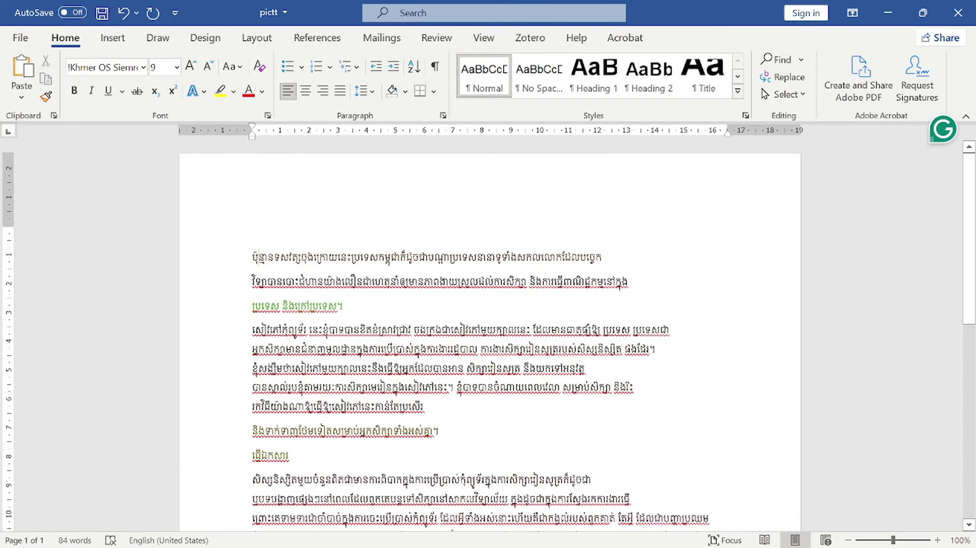
{"action": "key", "text": "ctrl+a"}
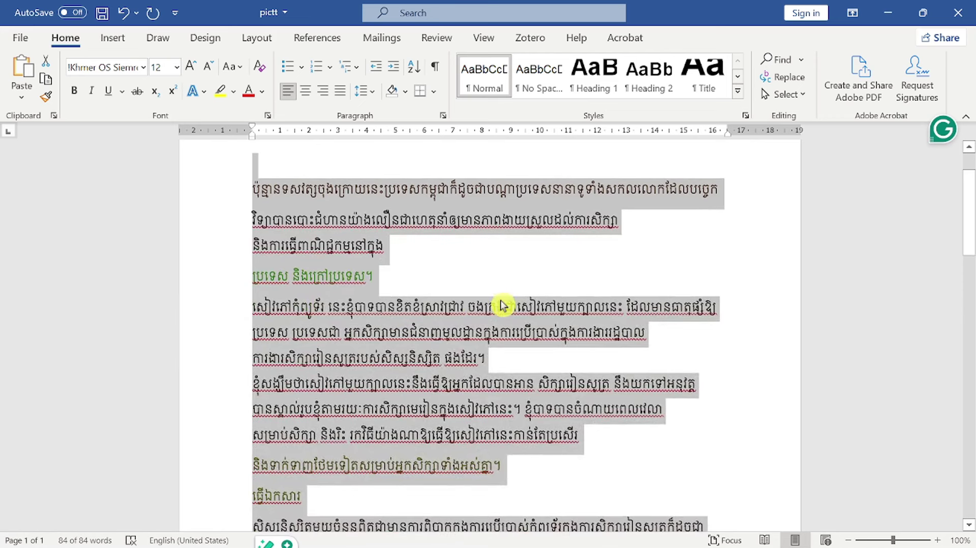
{"action": "left_click", "coordinate": [444, 39]}
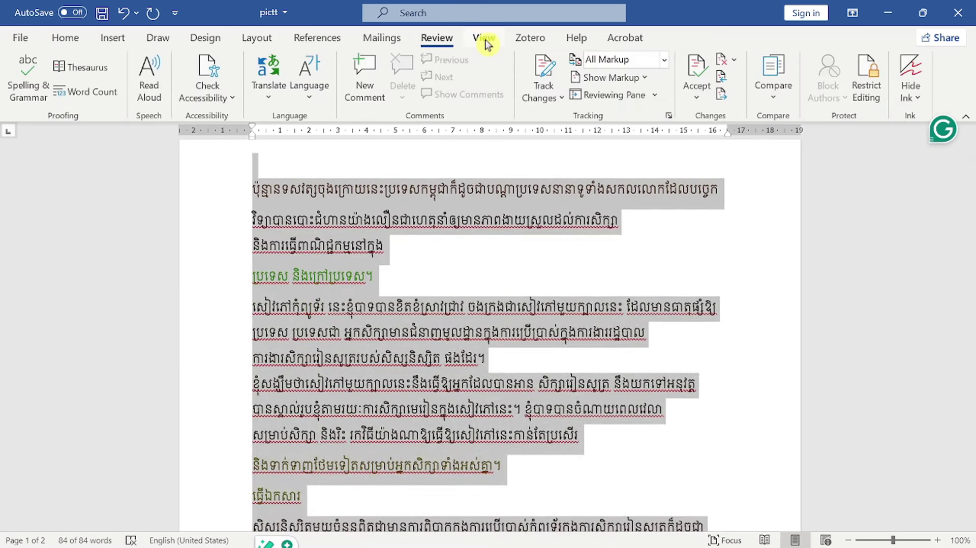
{"action": "left_click", "coordinate": [484, 39]}
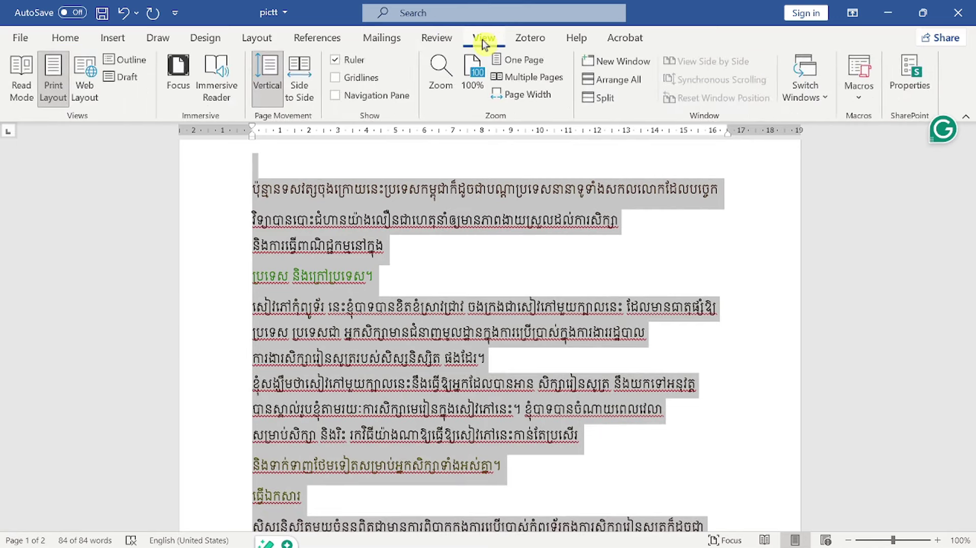
{"action": "left_click", "coordinate": [529, 40]}
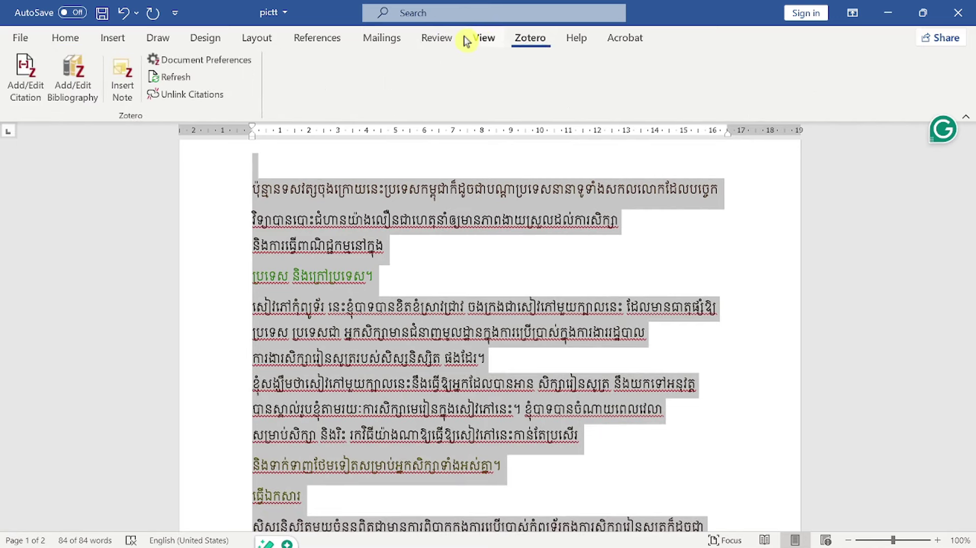
{"action": "left_click", "coordinate": [470, 38]}
{"action": "left_click", "coordinate": [441, 41]}
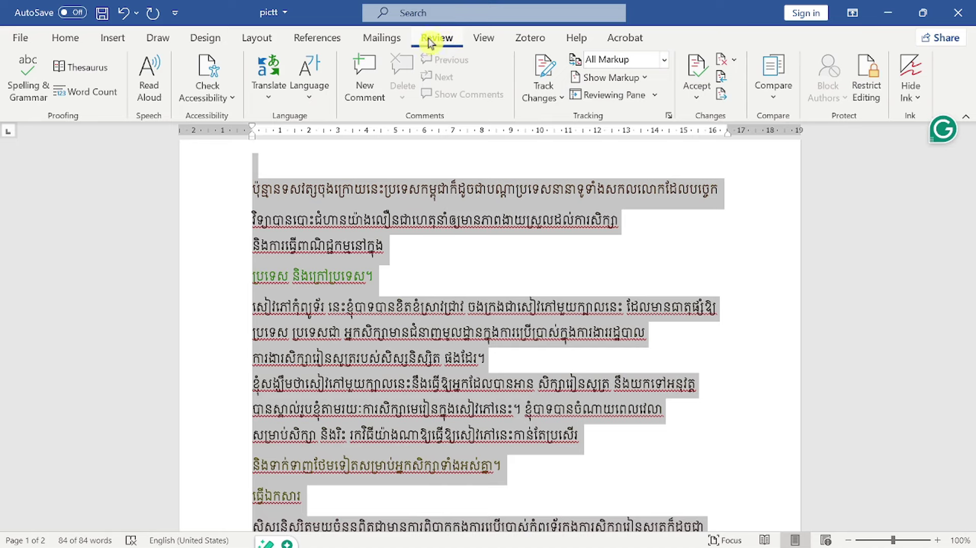
{"action": "left_click", "coordinate": [398, 40]}
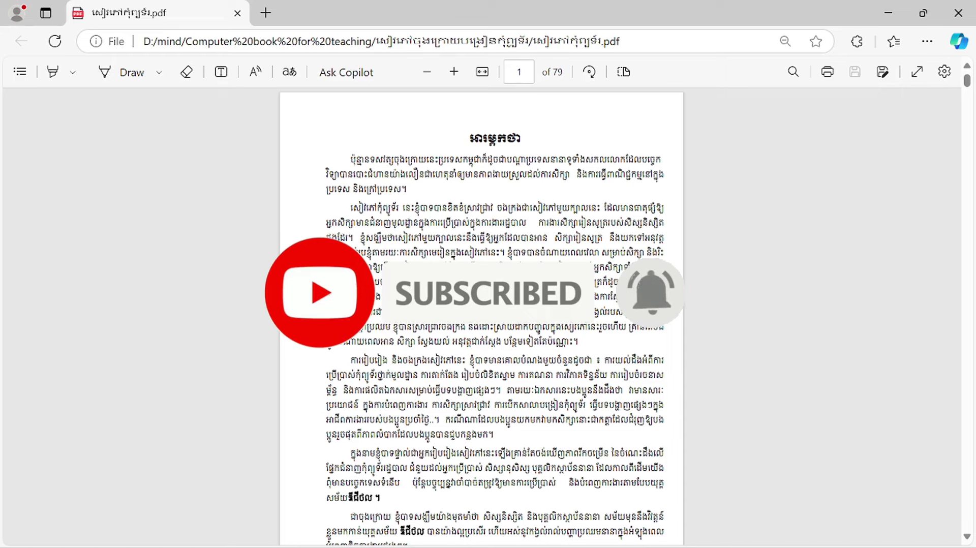
Expand the video description and scroll through it to read it fully
{"action": "scroll", "coordinate": [481, 316], "scroll_direction": "down", "scroll_amount": 2}
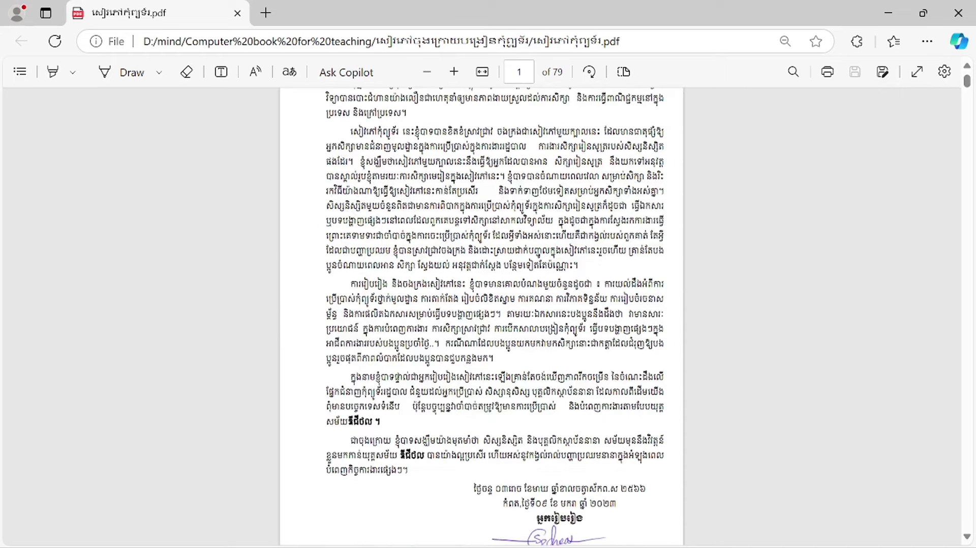
{"action": "scroll", "coordinate": [481, 316], "scroll_direction": "up", "scroll_amount": 2}
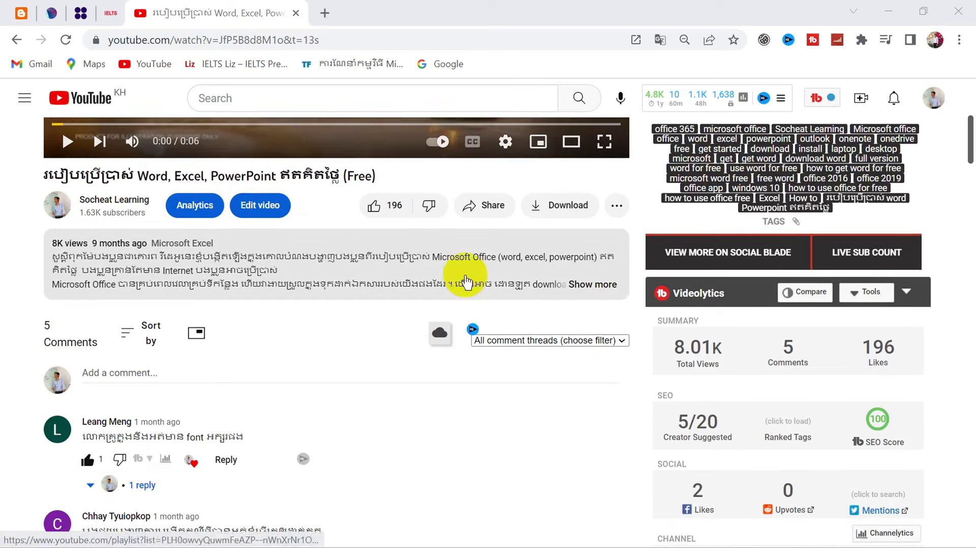
{"action": "left_click", "coordinate": [590, 285]}
{"action": "scroll", "coordinate": [402, 321], "scroll_direction": "down", "scroll_amount": 2}
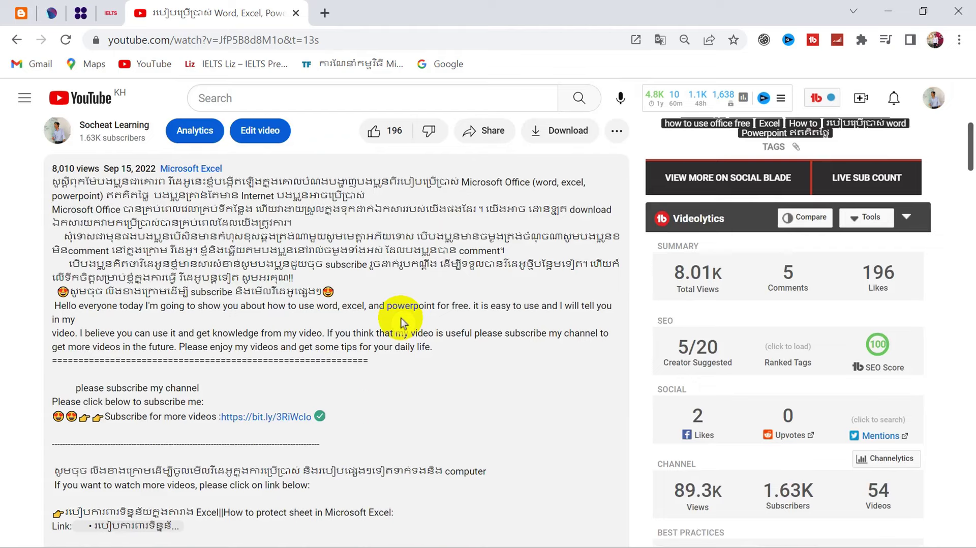
{"action": "scroll", "coordinate": [395, 327], "scroll_direction": "down", "scroll_amount": 4}
{"action": "scroll", "coordinate": [393, 327], "scroll_direction": "down", "scroll_amount": 3}
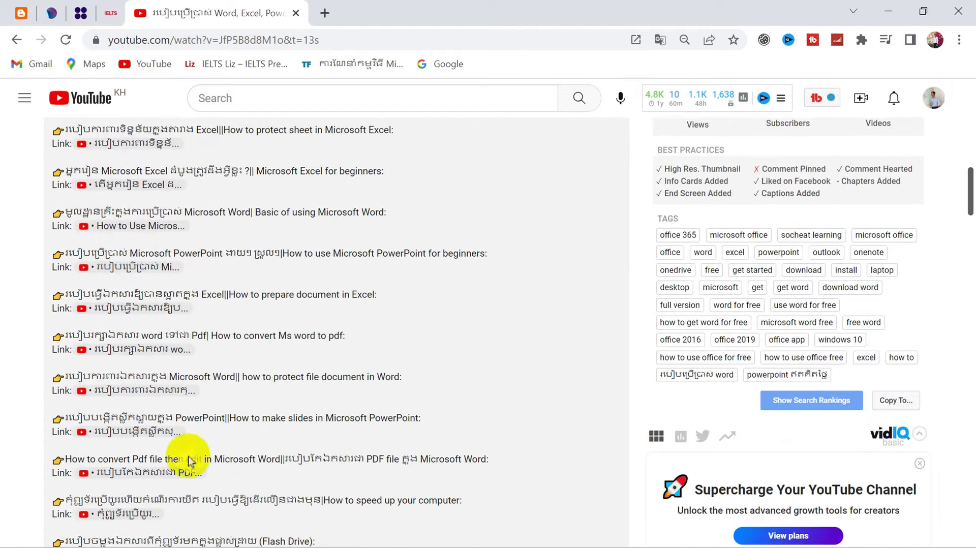
{"action": "scroll", "coordinate": [113, 342], "scroll_direction": "down", "scroll_amount": 3}
{"action": "scroll", "coordinate": [122, 356], "scroll_direction": "down", "scroll_amount": 2}
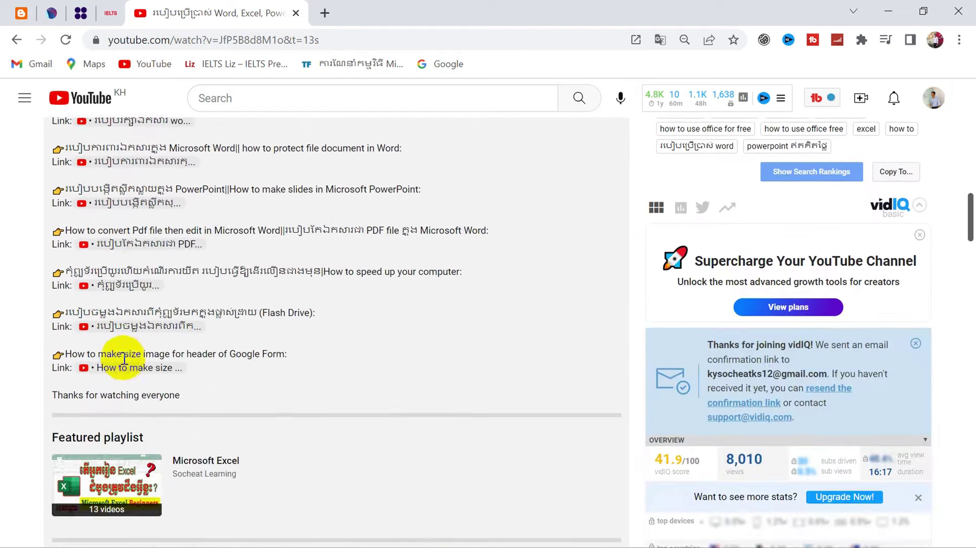
{"action": "scroll", "coordinate": [122, 356], "scroll_direction": "up", "scroll_amount": 3}
{"action": "scroll", "coordinate": [117, 254], "scroll_direction": "up", "scroll_amount": 1}
{"action": "scroll", "coordinate": [146, 265], "scroll_direction": "up", "scroll_amount": 3}
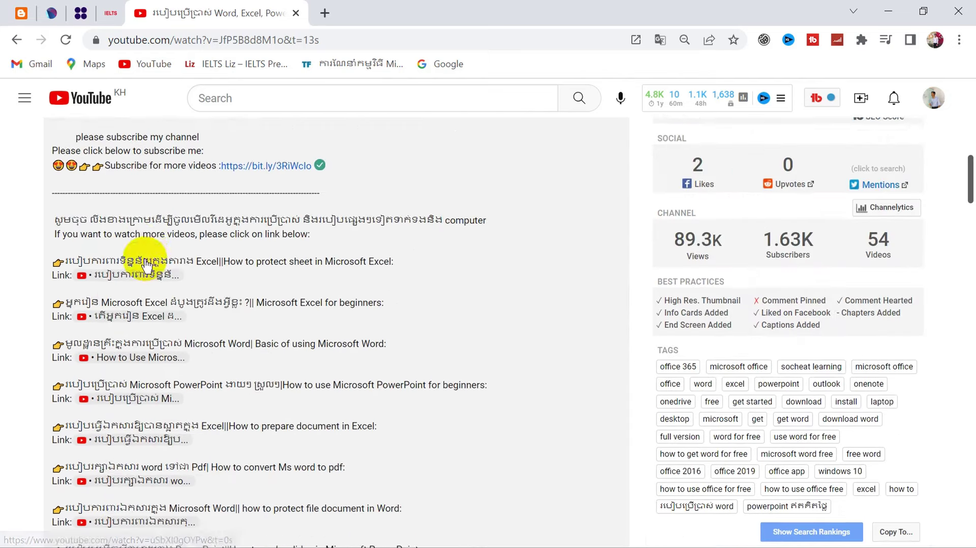
{"action": "scroll", "coordinate": [146, 264], "scroll_direction": "up", "scroll_amount": 1}
{"action": "scroll", "coordinate": [160, 346], "scroll_direction": "up", "scroll_amount": 3}
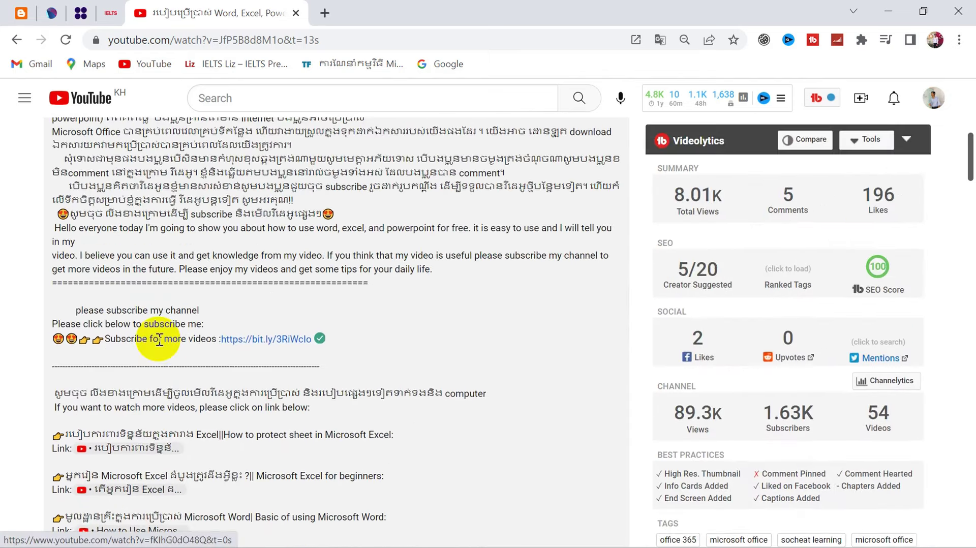
{"action": "scroll", "coordinate": [183, 378], "scroll_direction": "up", "scroll_amount": 3}
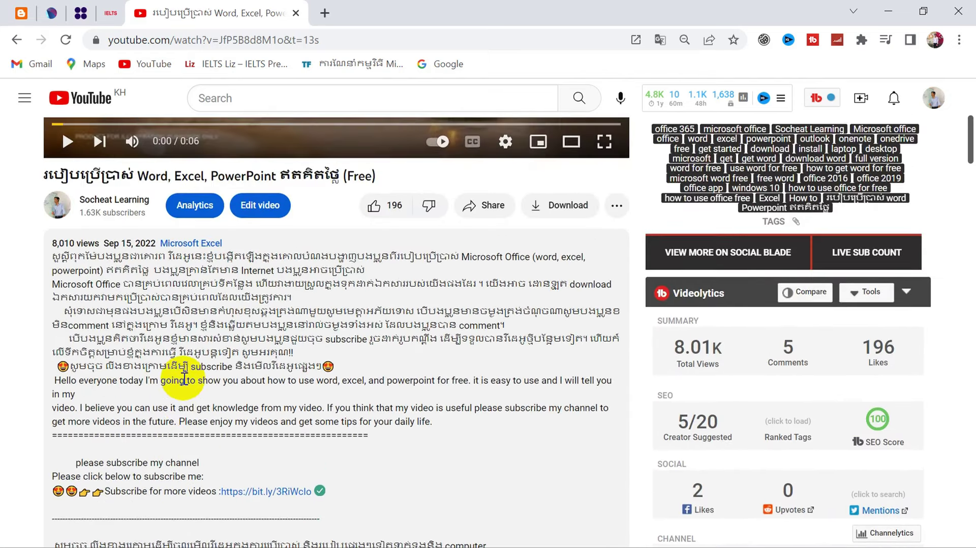
Return to the 79-page Khmer PDF, scroll through it, and end at page 1's foreword
{"action": "left_click", "coordinate": [443, 538]}
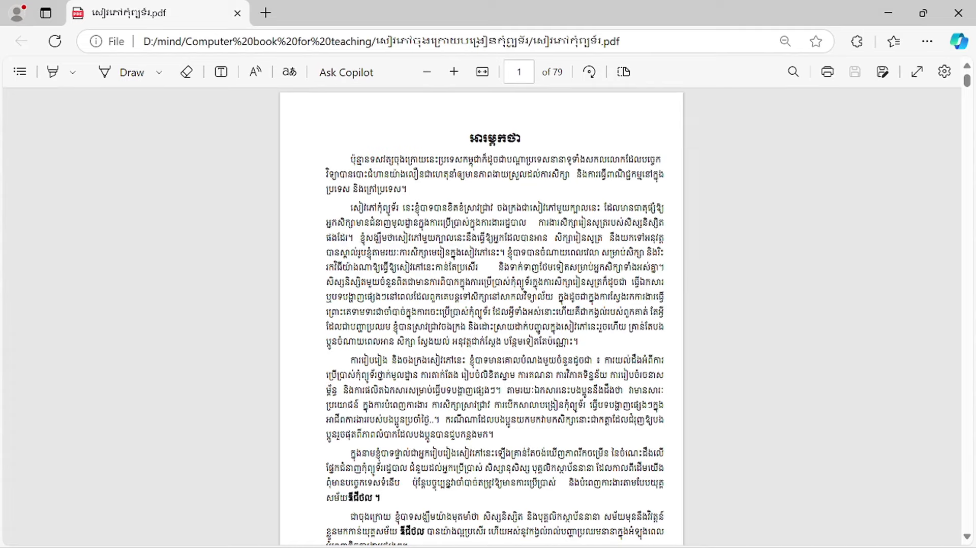
{"action": "scroll", "coordinate": [481, 315], "scroll_direction": "down", "scroll_amount": 2}
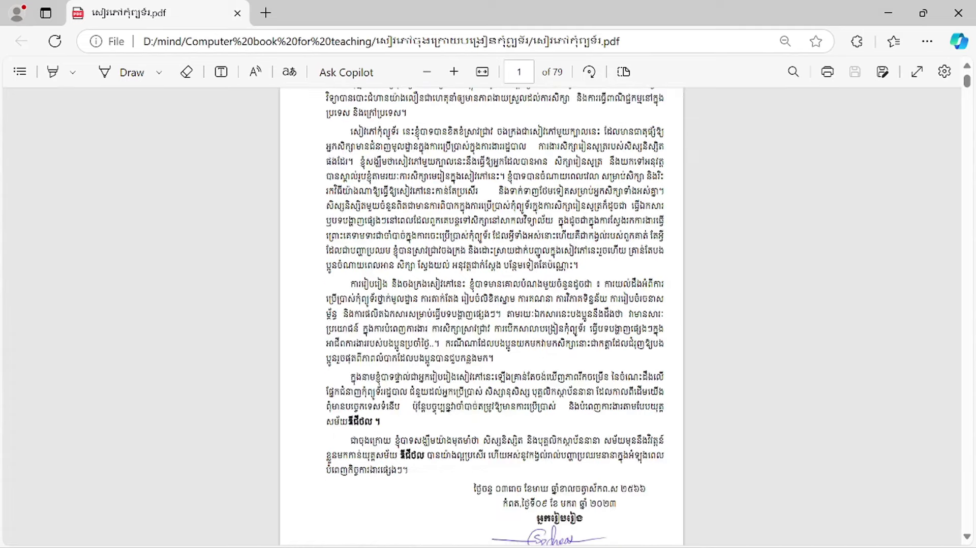
{"action": "scroll", "coordinate": [481, 316], "scroll_direction": "up", "scroll_amount": 2}
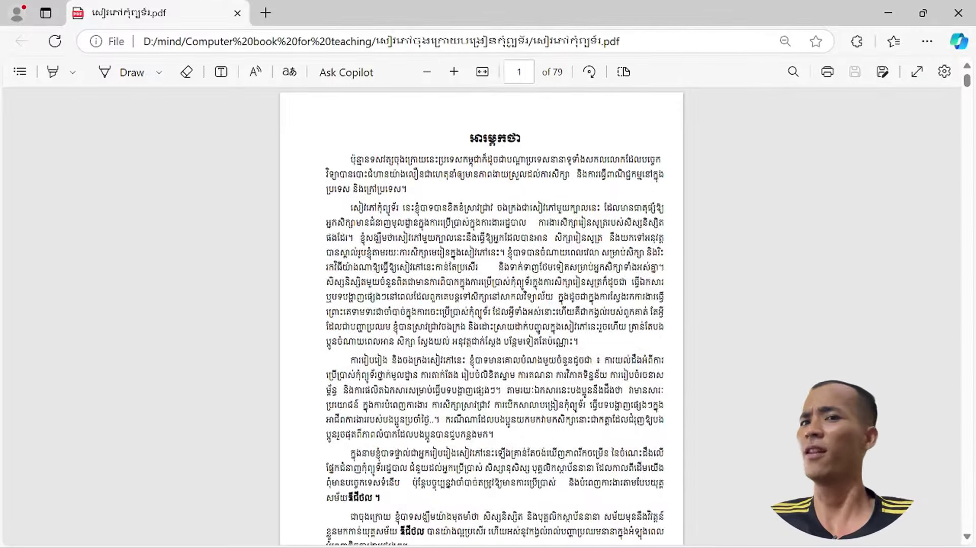
{"action": "scroll", "coordinate": [482, 315], "scroll_direction": "down", "scroll_amount": 1}
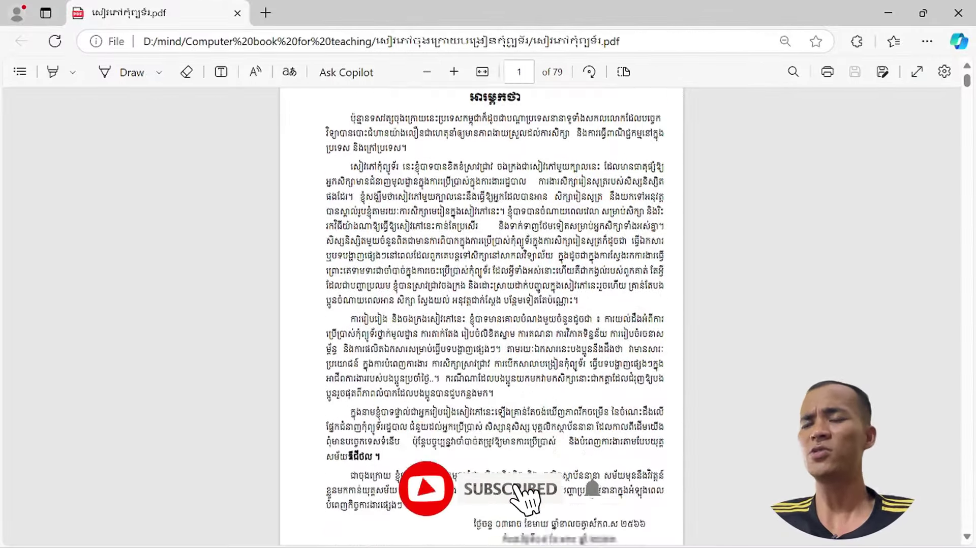
{"action": "scroll", "coordinate": [482, 315], "scroll_direction": "down", "scroll_amount": 2}
{"action": "scroll", "coordinate": [482, 315], "scroll_direction": "up", "scroll_amount": 3}
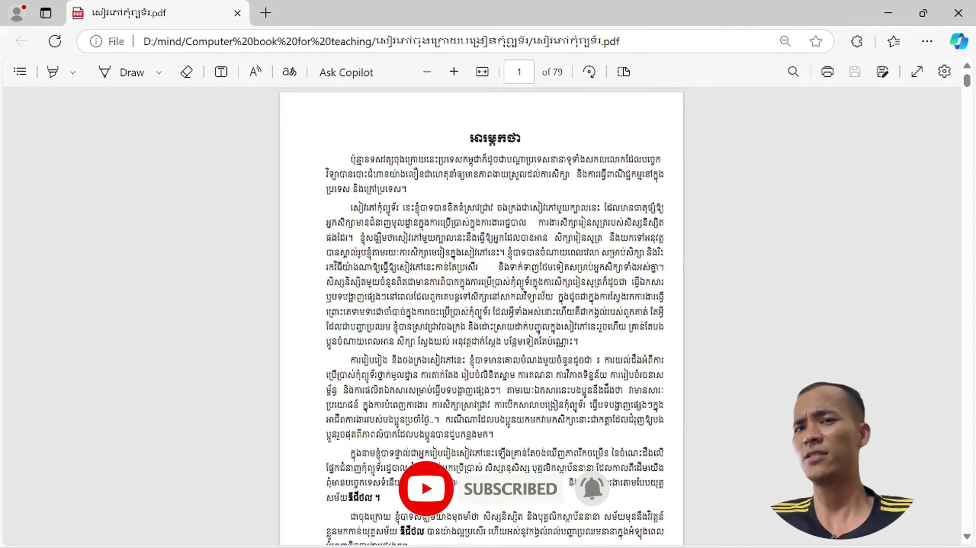
{"action": "scroll", "coordinate": [482, 315], "scroll_direction": "down", "scroll_amount": 2}
{"action": "scroll", "coordinate": [482, 315], "scroll_direction": "up", "scroll_amount": 2}
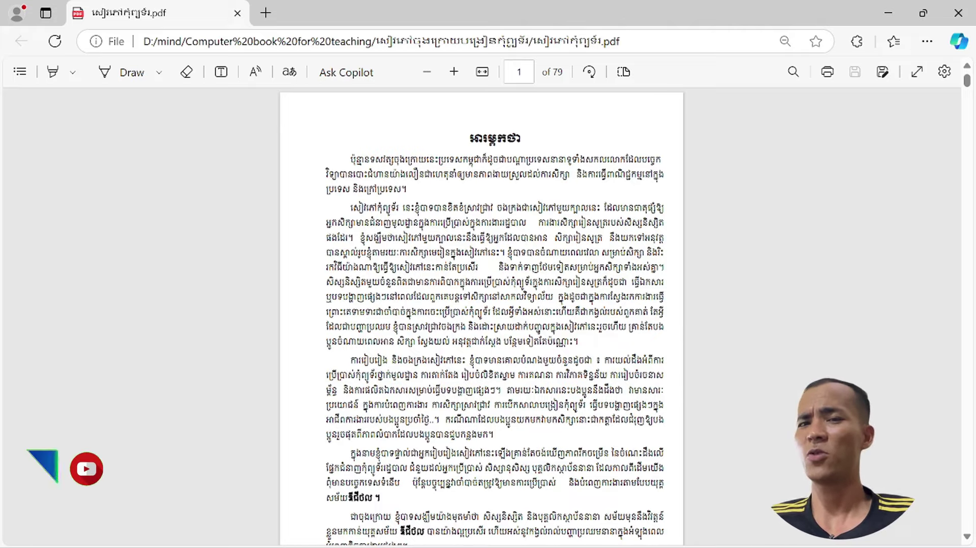
{"action": "scroll", "coordinate": [482, 315], "scroll_direction": "down", "scroll_amount": 2}
{"action": "scroll", "coordinate": [460, 311], "scroll_direction": "down", "scroll_amount": 5}
{"action": "scroll", "coordinate": [460, 311], "scroll_direction": "down", "scroll_amount": 5}
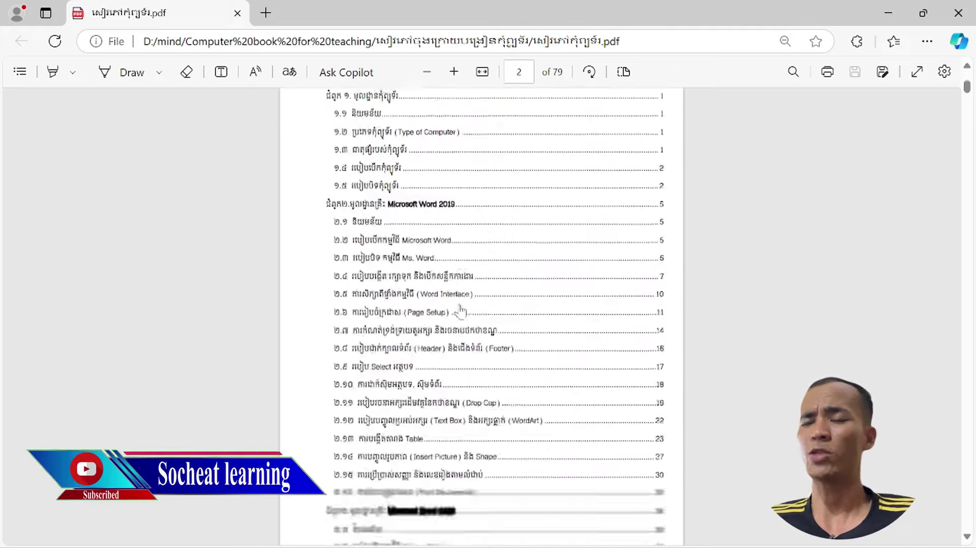
{"action": "scroll", "coordinate": [460, 311], "scroll_direction": "down", "scroll_amount": 3}
{"action": "scroll", "coordinate": [460, 311], "scroll_direction": "up", "scroll_amount": 5}
{"action": "scroll", "coordinate": [460, 311], "scroll_direction": "up", "scroll_amount": 6}
{"action": "scroll", "coordinate": [460, 311], "scroll_direction": "up", "scroll_amount": 2}
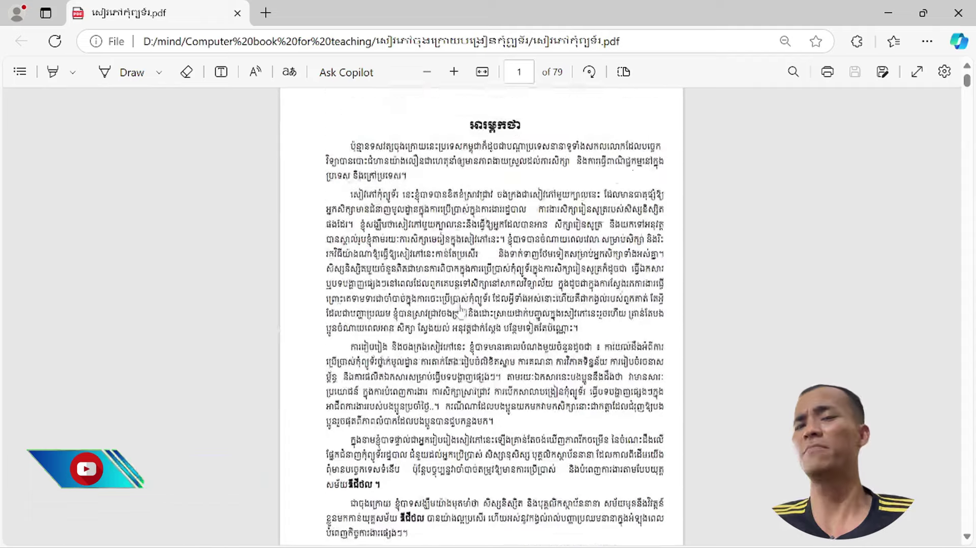
{"action": "scroll", "coordinate": [460, 311], "scroll_direction": "down", "scroll_amount": 2}
{"action": "scroll", "coordinate": [481, 315], "scroll_direction": "up", "scroll_amount": 2}
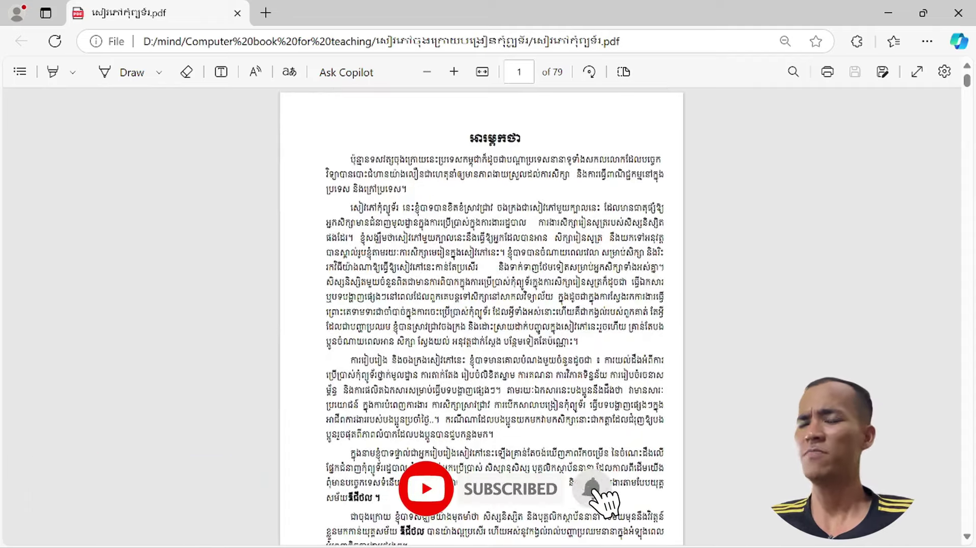
{"action": "scroll", "coordinate": [482, 315], "scroll_direction": "down", "scroll_amount": 2}
{"action": "scroll", "coordinate": [482, 315], "scroll_direction": "up", "scroll_amount": 2}
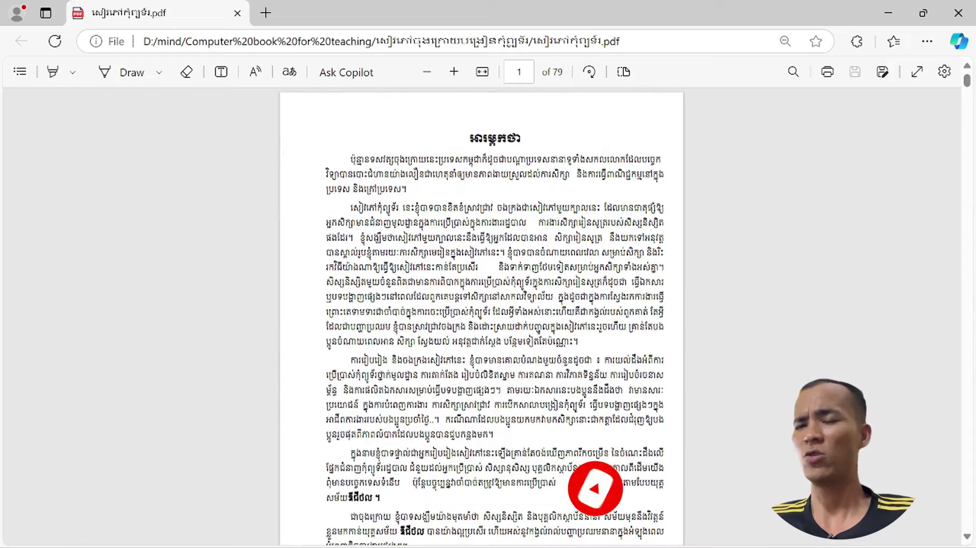
{"action": "scroll", "coordinate": [355, 355], "scroll_direction": "down", "scroll_amount": 2}
{"action": "scroll", "coordinate": [355, 355], "scroll_direction": "down", "scroll_amount": 6}
{"action": "scroll", "coordinate": [355, 355], "scroll_direction": "up", "scroll_amount": 6}
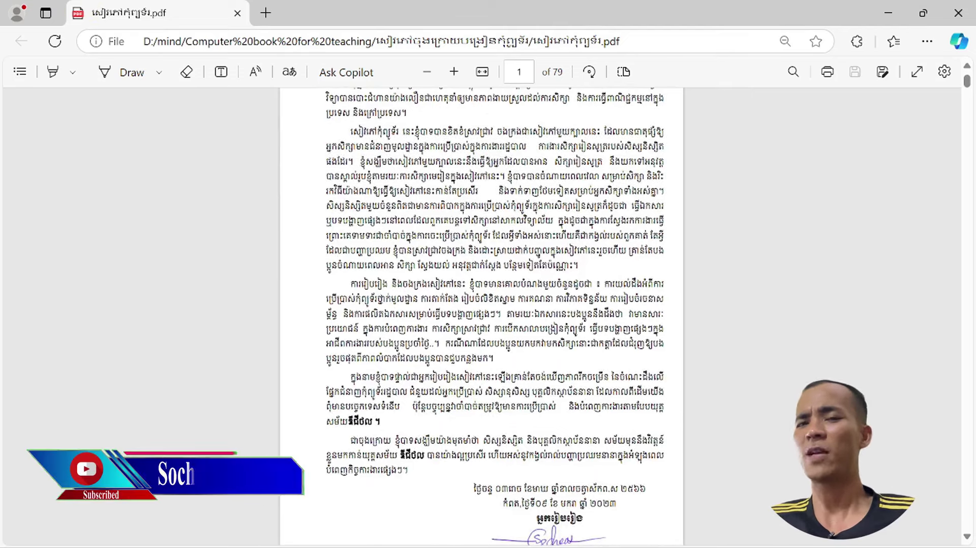
{"action": "scroll", "coordinate": [482, 315], "scroll_direction": "up", "scroll_amount": 2}
{"action": "scroll", "coordinate": [482, 315], "scroll_direction": "up", "scroll_amount": 1}
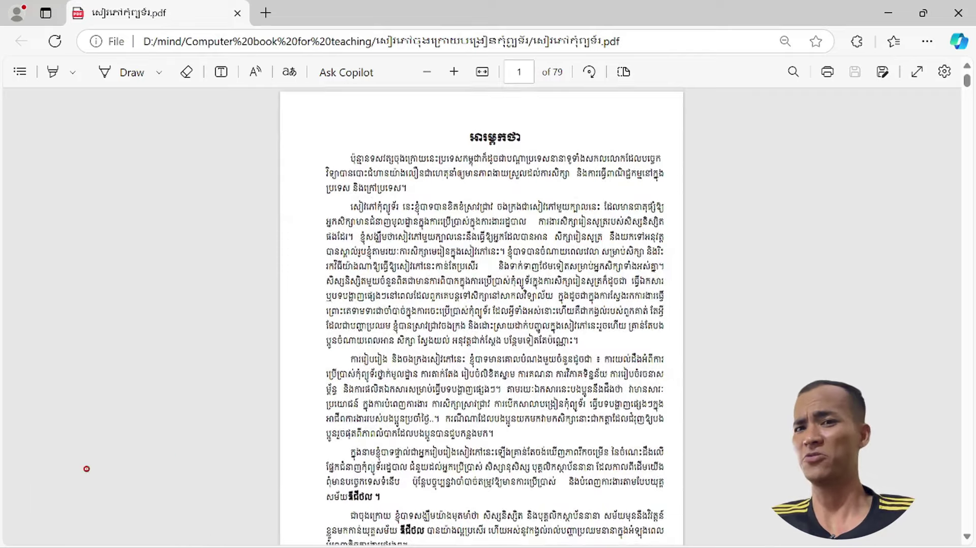
{"action": "scroll", "coordinate": [482, 315], "scroll_direction": "down", "scroll_amount": 2}
{"action": "scroll", "coordinate": [482, 315], "scroll_direction": "up", "scroll_amount": 5}
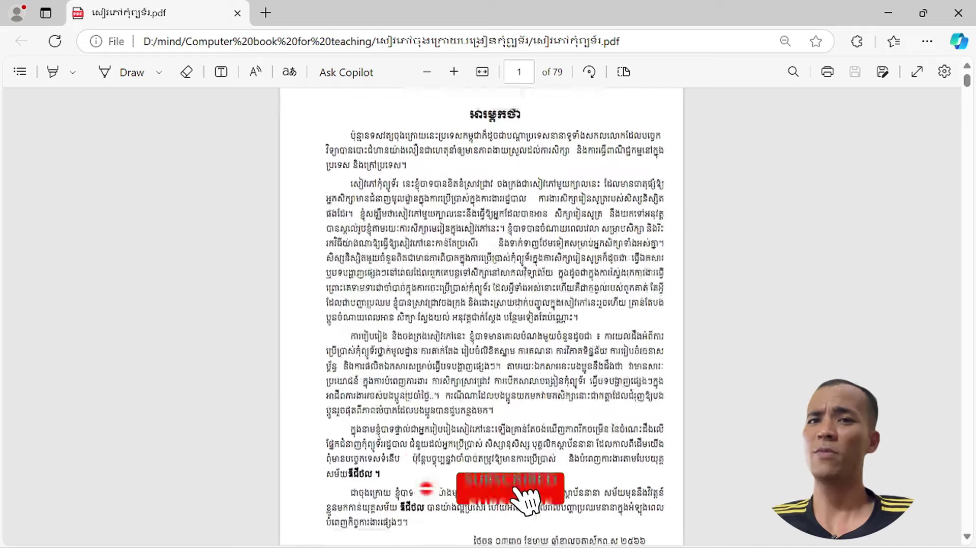
{"action": "scroll", "coordinate": [482, 315], "scroll_direction": "down", "scroll_amount": 4}
{"action": "scroll", "coordinate": [482, 315], "scroll_direction": "down", "scroll_amount": 1}
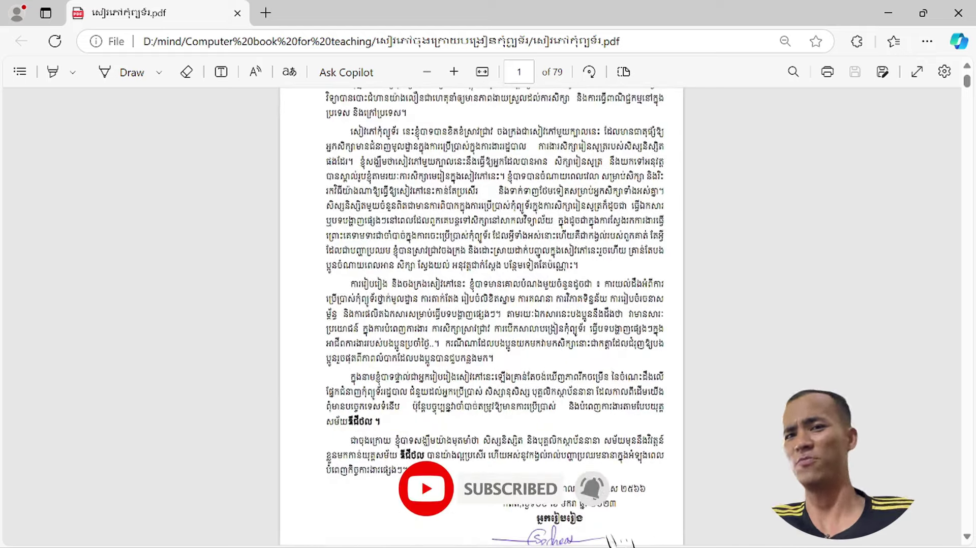
{"action": "scroll", "coordinate": [481, 315], "scroll_direction": "up", "scroll_amount": 3}
{"action": "scroll", "coordinate": [482, 315], "scroll_direction": "down", "scroll_amount": 3}
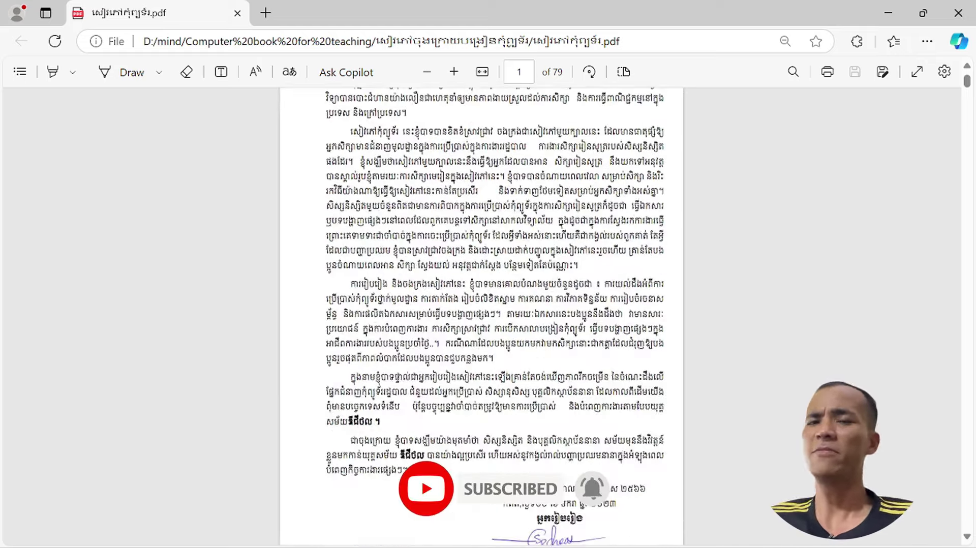
{"action": "scroll", "coordinate": [482, 315], "scroll_direction": "up", "scroll_amount": 3}
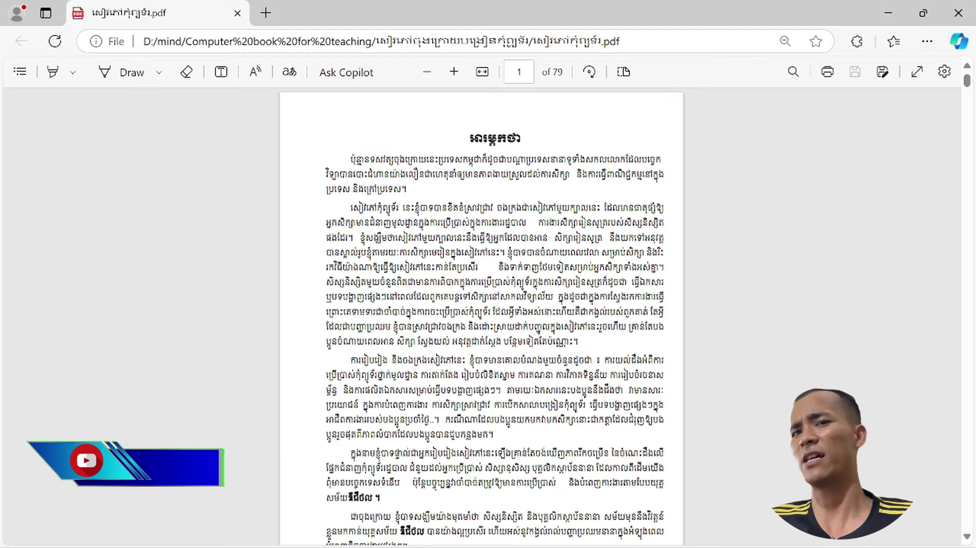
{"action": "scroll", "coordinate": [484, 293], "scroll_direction": "down", "scroll_amount": 2}
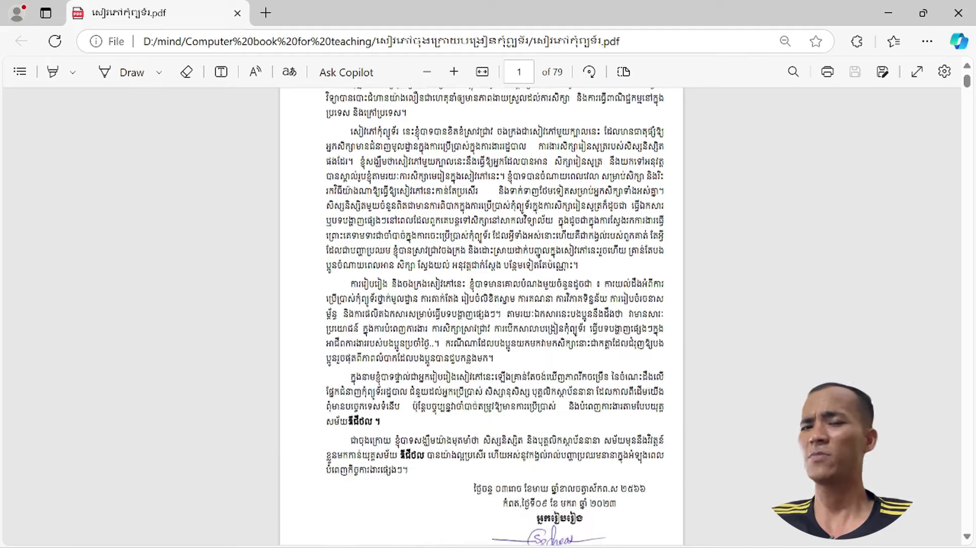
{"action": "scroll", "coordinate": [483, 294], "scroll_direction": "down", "scroll_amount": 2}
{"action": "scroll", "coordinate": [484, 294], "scroll_direction": "down", "scroll_amount": 5}
{"action": "scroll", "coordinate": [483, 294], "scroll_direction": "up", "scroll_amount": 2}
{"action": "scroll", "coordinate": [483, 293], "scroll_direction": "up", "scroll_amount": 5}
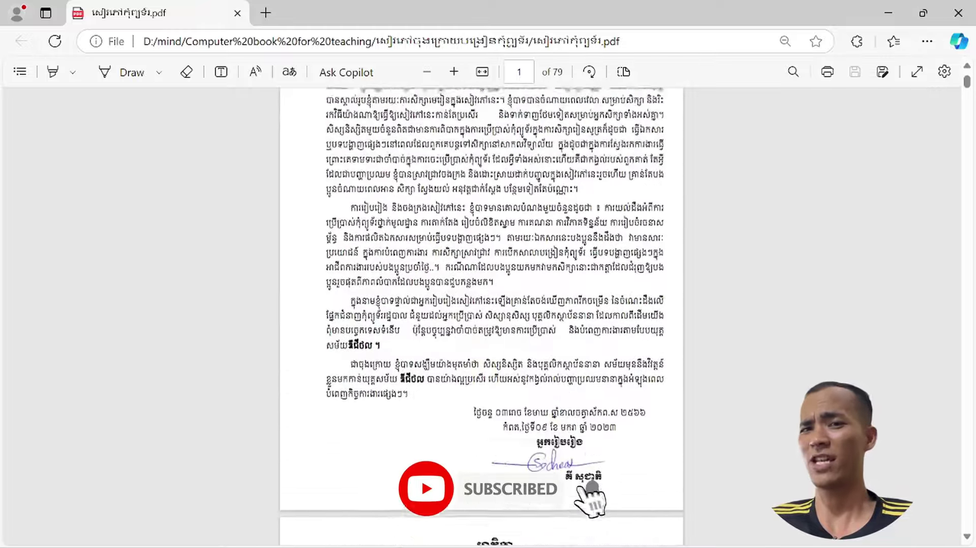
{"action": "scroll", "coordinate": [483, 294], "scroll_direction": "up", "scroll_amount": 5}
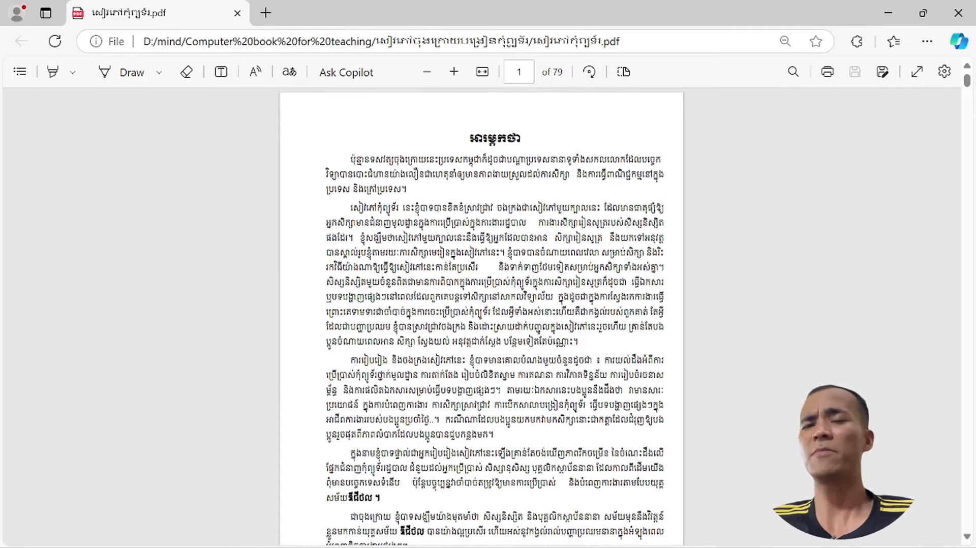
{"action": "scroll", "coordinate": [599, 353], "scroll_direction": "down", "scroll_amount": 2}
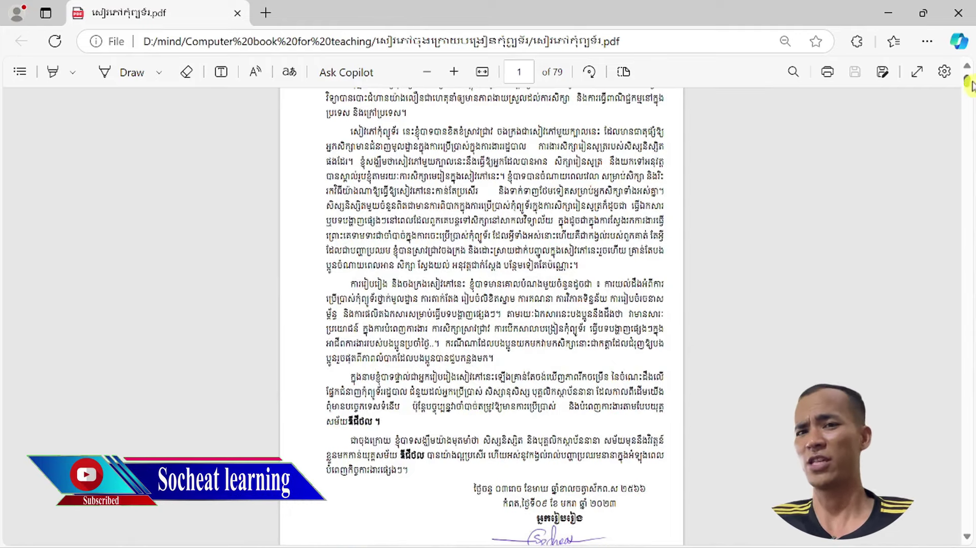
{"action": "scroll", "coordinate": [967, 87], "scroll_direction": "up", "scroll_amount": 1}
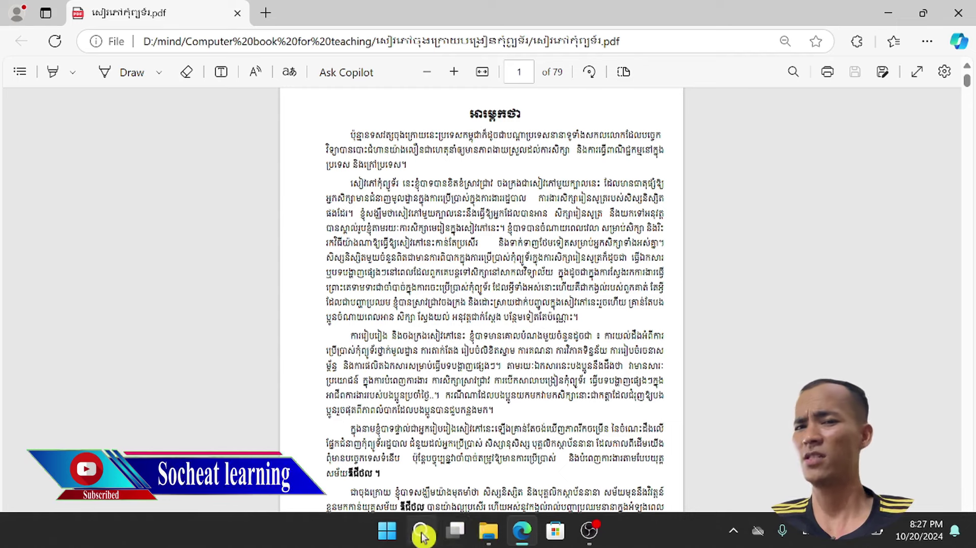
Search Windows for 'sn' and launch Snipping Tool from the best match
{"action": "left_click", "coordinate": [420, 534]}
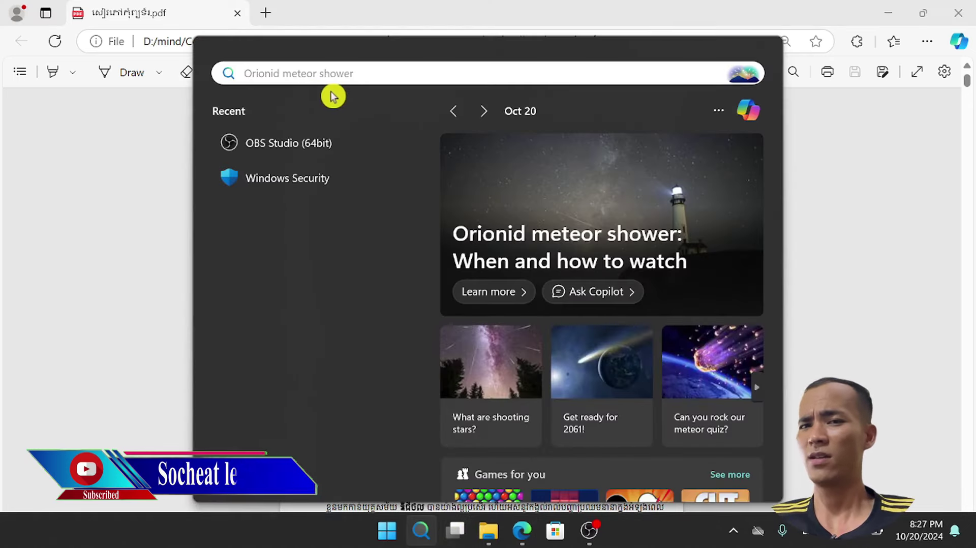
{"action": "type", "text": "sn"}
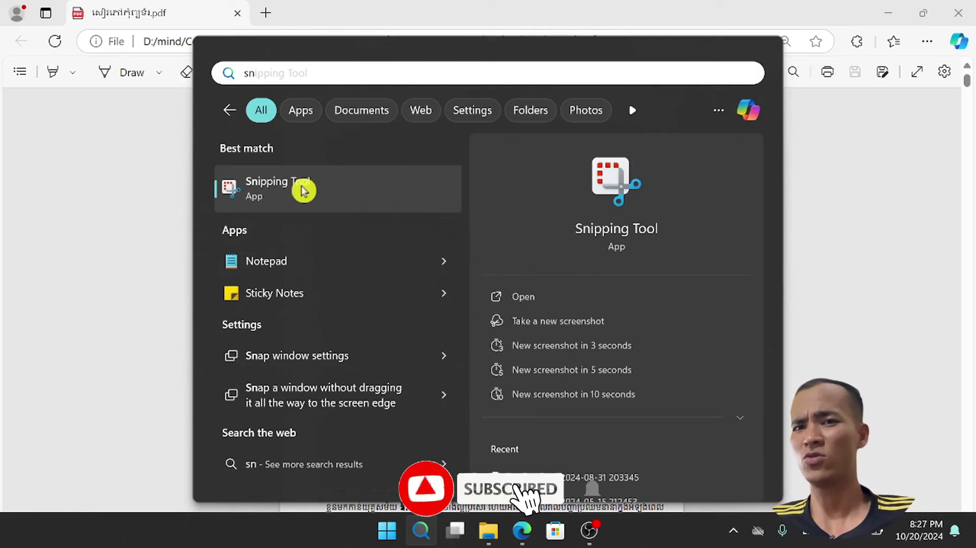
{"action": "left_click", "coordinate": [279, 181]}
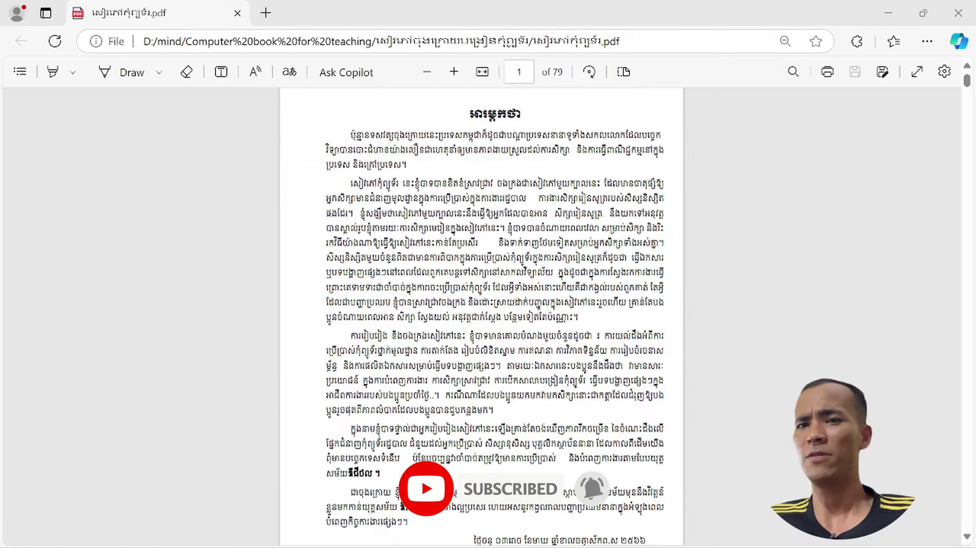
Snip a rectangle over the preface's body text below the title and centre the Snipping Tool window
{"action": "left_click_drag", "start_coordinate": [453, 189], "coordinate": [714, 133]}
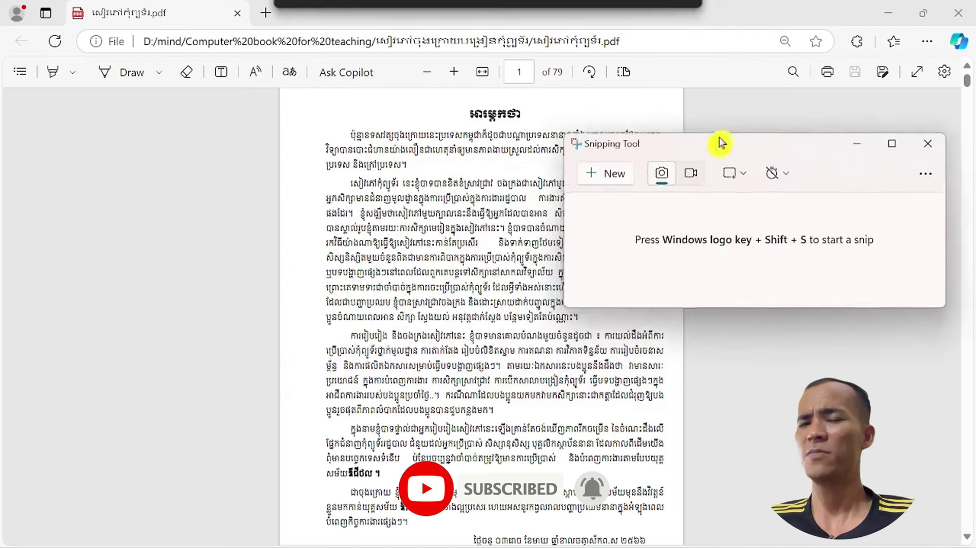
{"action": "key", "text": "super+shift+s"}
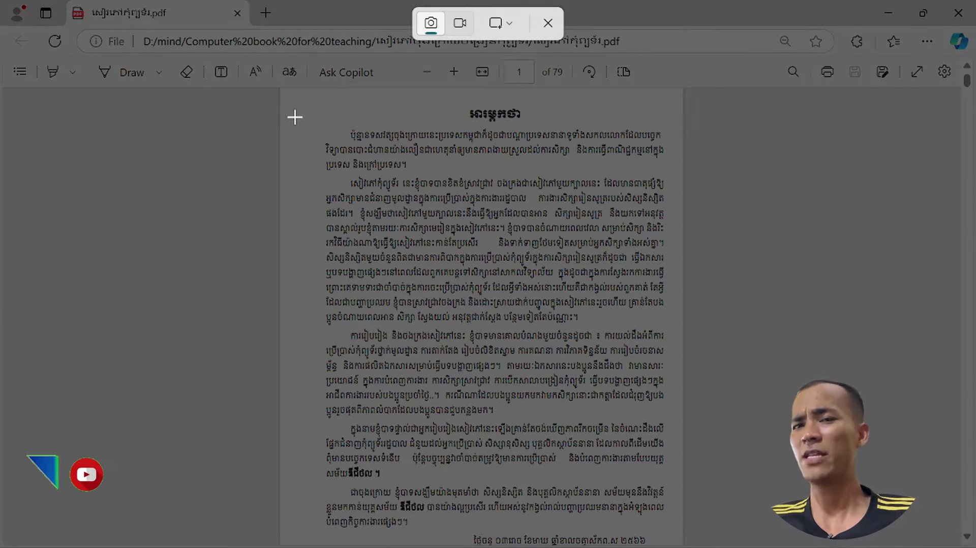
{"action": "mouse_move", "coordinate": [293, 114]}
{"action": "left_mouse_down"}
{"action": "mouse_move", "coordinate": [496, 405]}
{"action": "mouse_move", "coordinate": [461, 388]}
{"action": "mouse_move", "coordinate": [567, 519]}
{"action": "mouse_move", "coordinate": [679, 536]}
{"action": "mouse_move", "coordinate": [366, 257]}
{"action": "mouse_move", "coordinate": [297, 124]}
{"action": "left_mouse_up"}
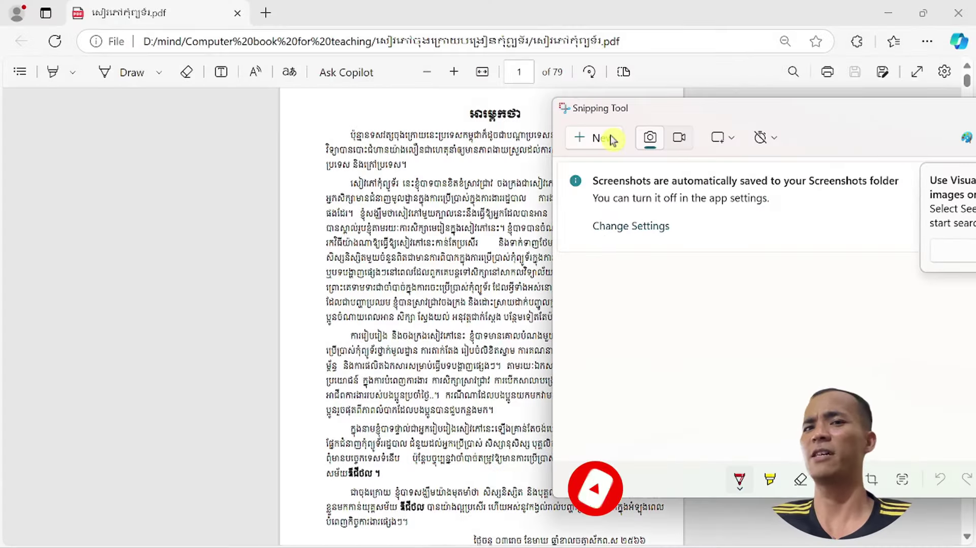
{"action": "left_click", "coordinate": [596, 148]}
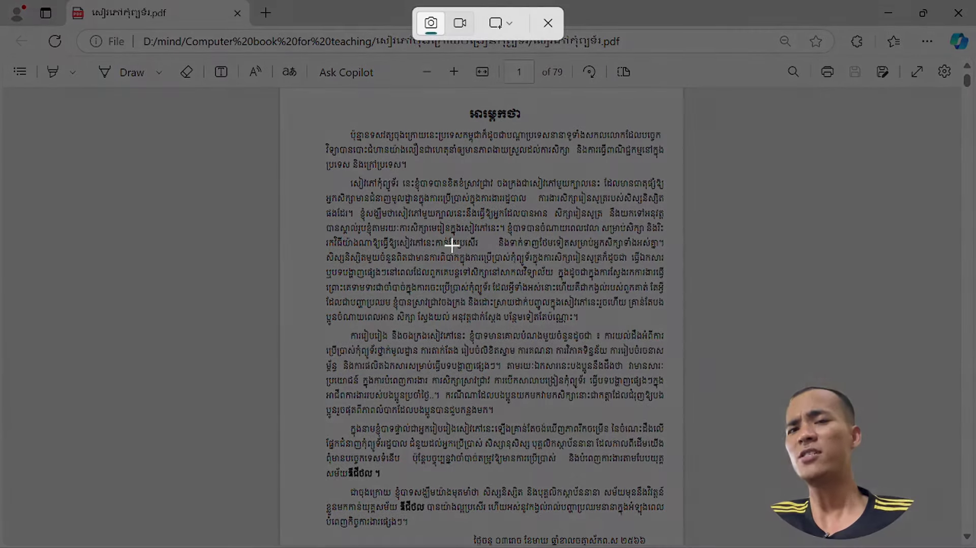
{"action": "left_click_drag", "start_coordinate": [307, 125], "coordinate": [593, 389]}
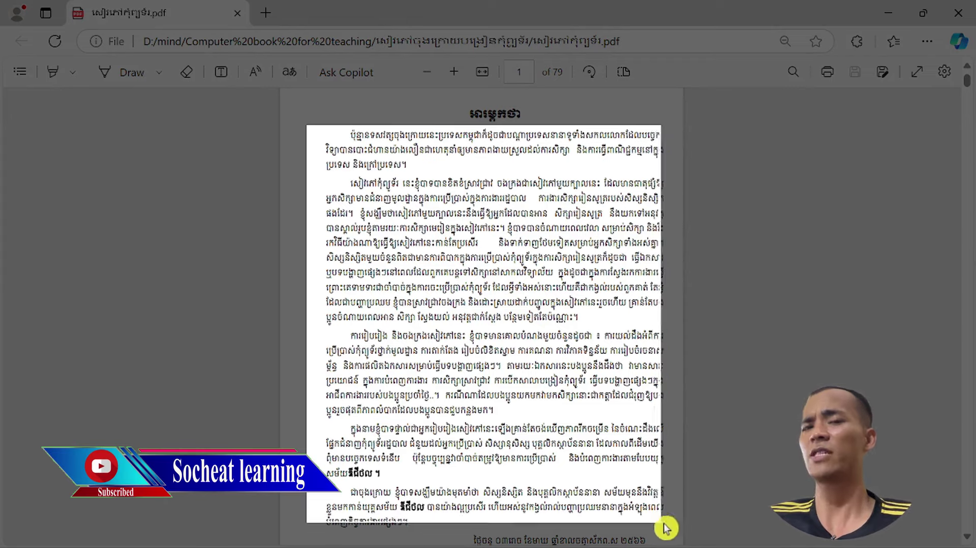
{"action": "left_click_drag", "start_coordinate": [601, 405], "coordinate": [678, 533]}
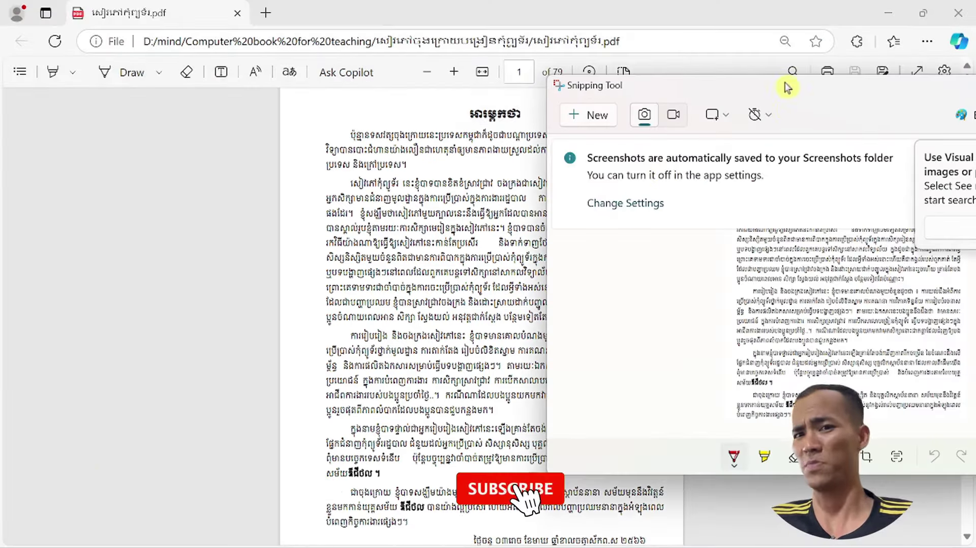
{"action": "left_click_drag", "start_coordinate": [788, 88], "coordinate": [427, 76]}
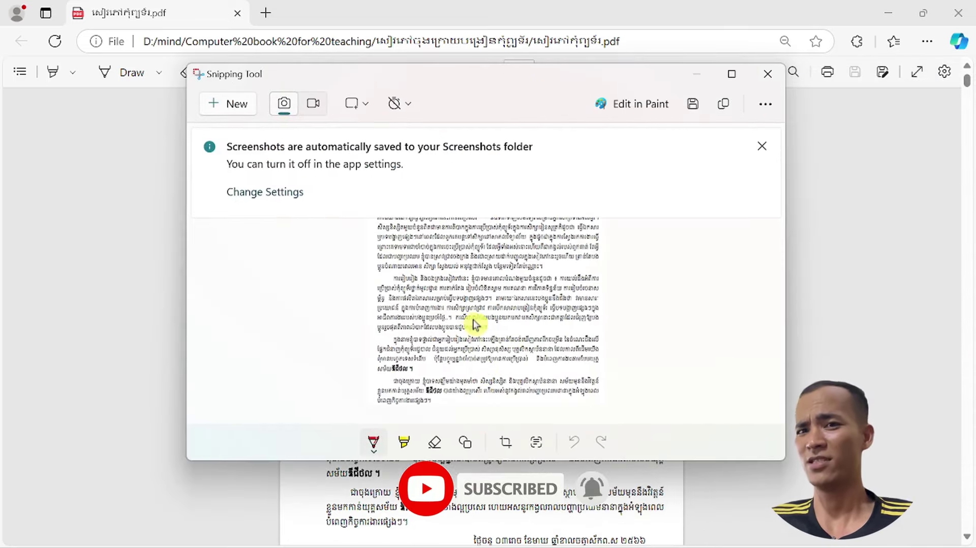
Save the preface snip as PNG file 'pictt' in the Pictures folder
{"action": "left_click", "coordinate": [693, 106]}
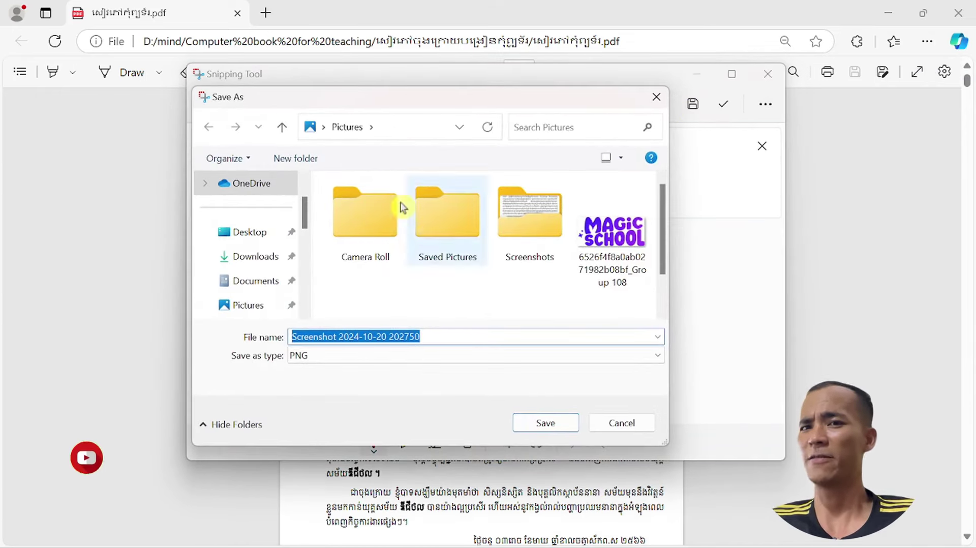
{"action": "left_click", "coordinate": [256, 306]}
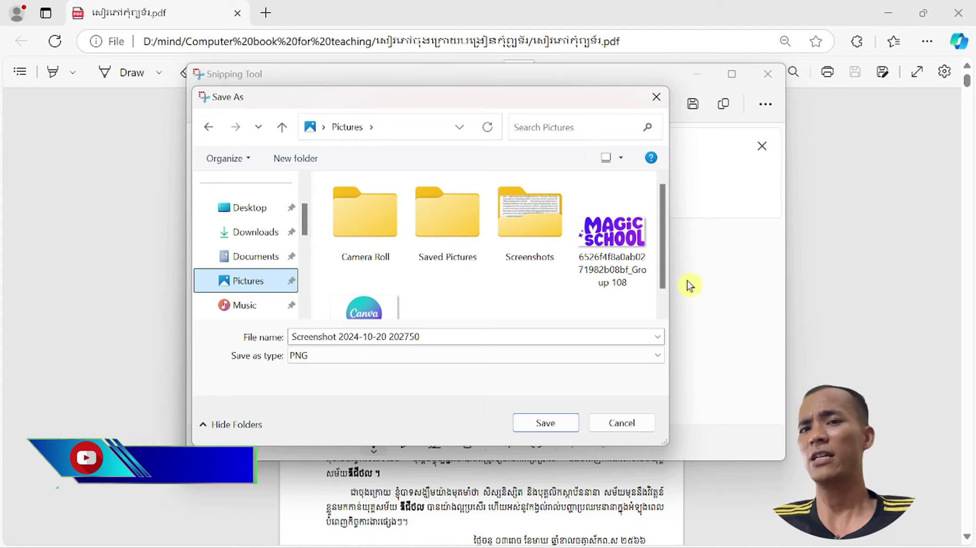
{"action": "scroll", "coordinate": [425, 320], "scroll_direction": "down", "scroll_amount": 1}
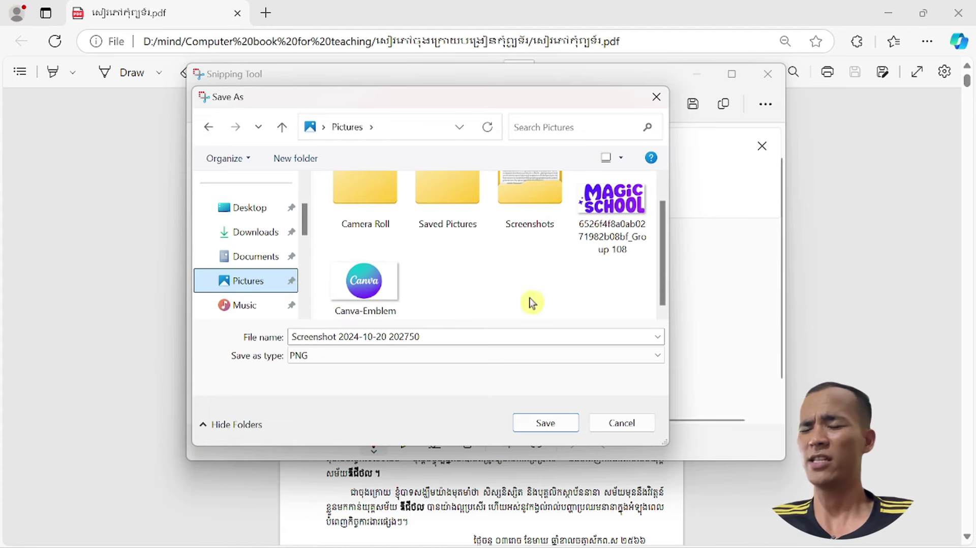
{"action": "left_click", "coordinate": [409, 336]}
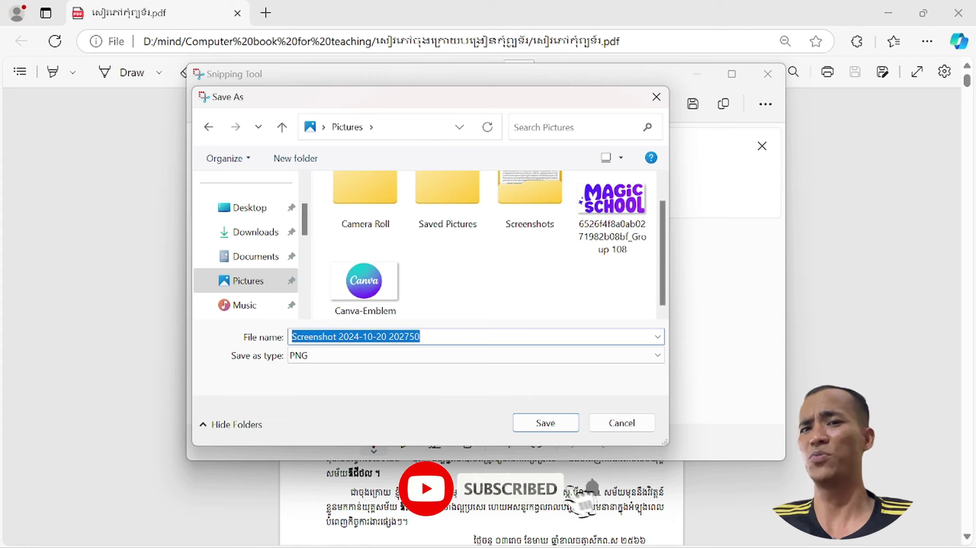
{"action": "type", "text": "f"}
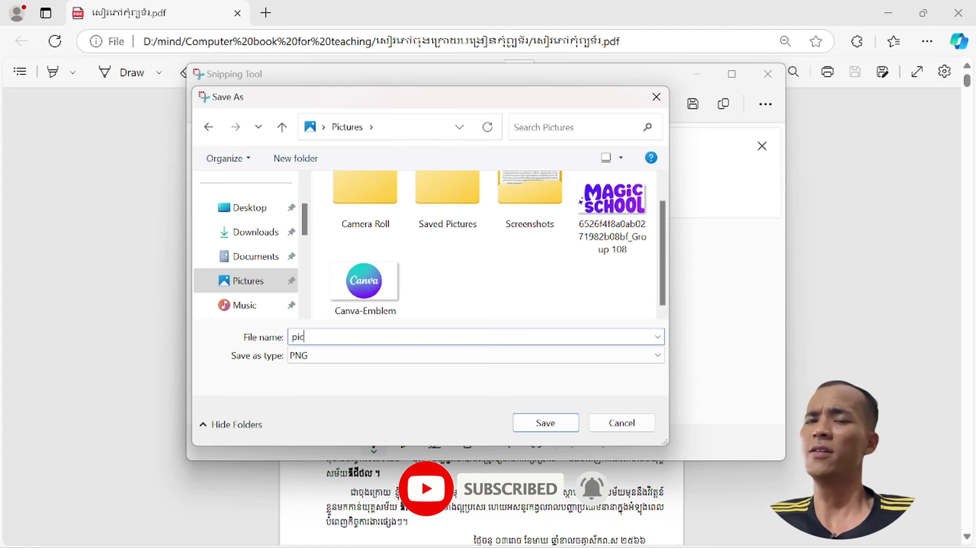
{"action": "type", "text": "tt"}
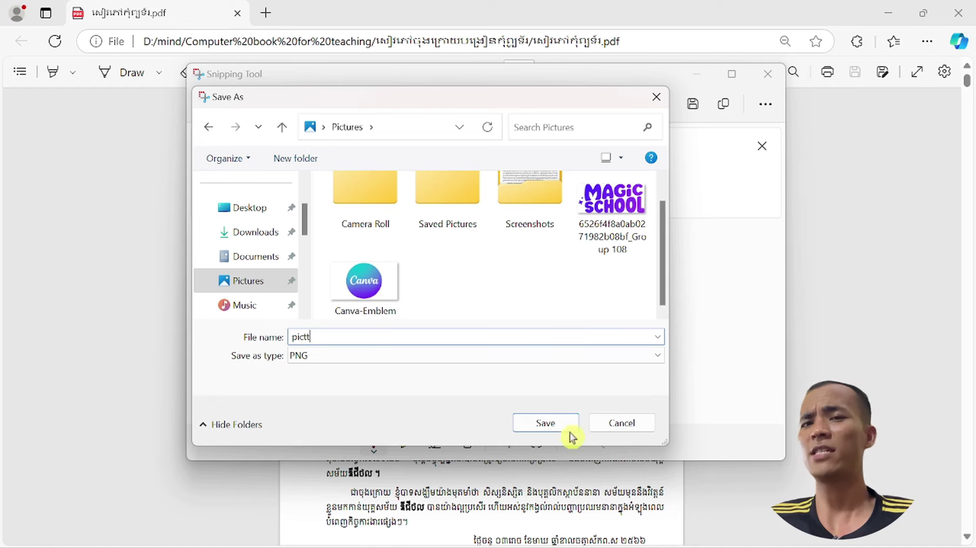
{"action": "left_click", "coordinate": [564, 427]}
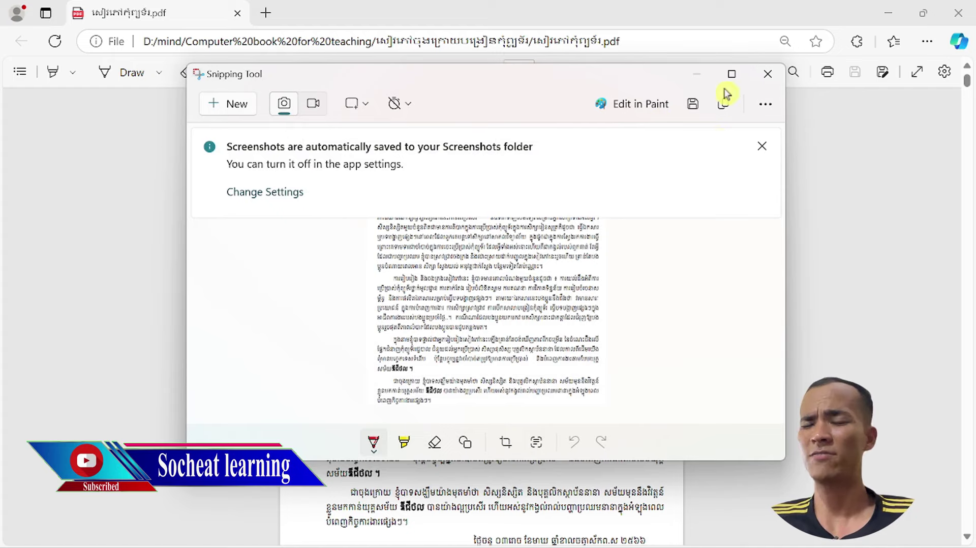
Close Snipping Tool, refresh the desktop, and launch Google Chrome with the chosen profile
{"action": "left_click", "coordinate": [770, 76]}
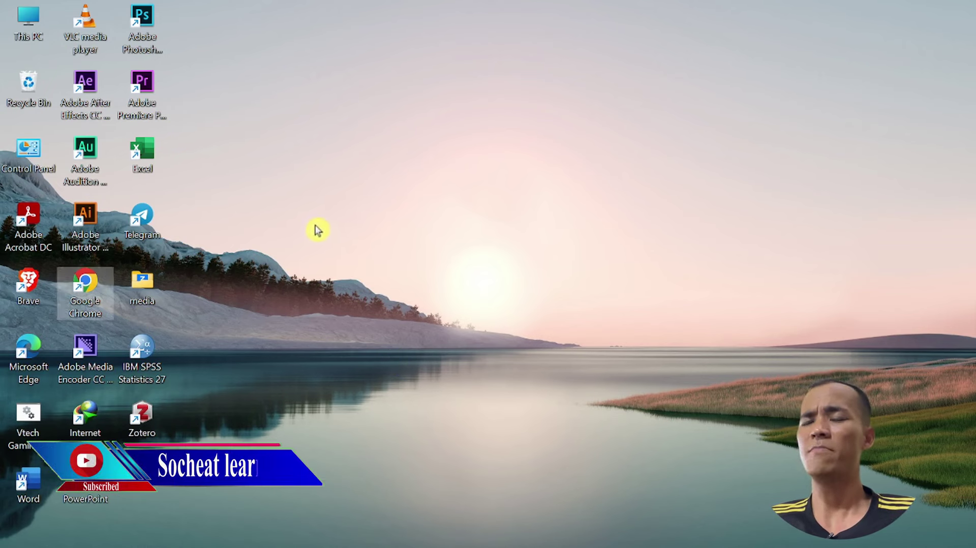
{"action": "right_click", "coordinate": [316, 202]}
{"action": "left_click", "coordinate": [355, 269]}
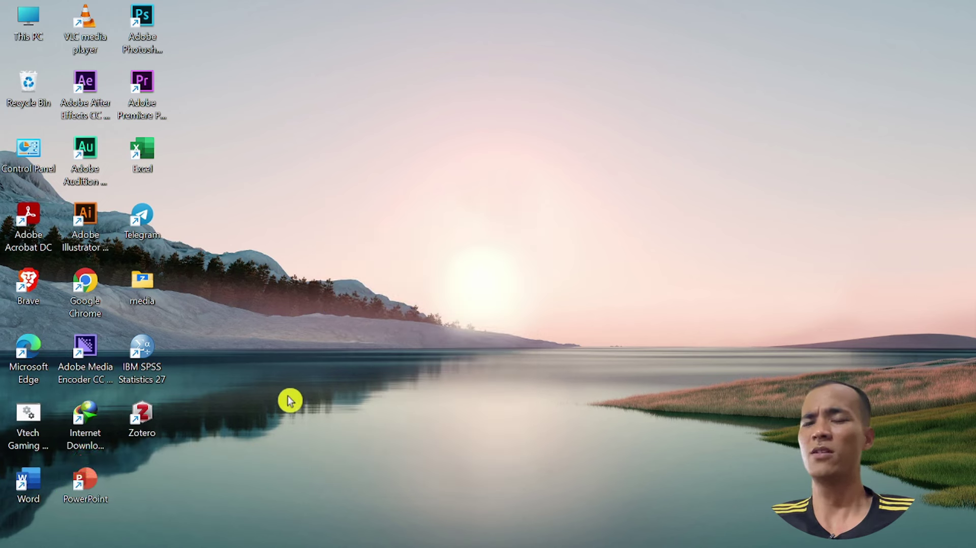
{"action": "double_click", "coordinate": [94, 293]}
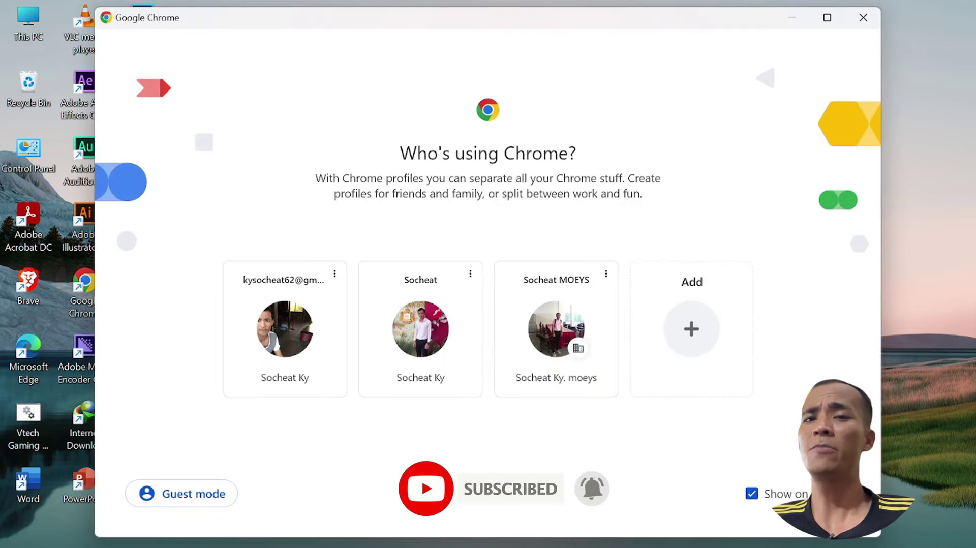
{"action": "left_click", "coordinate": [428, 336]}
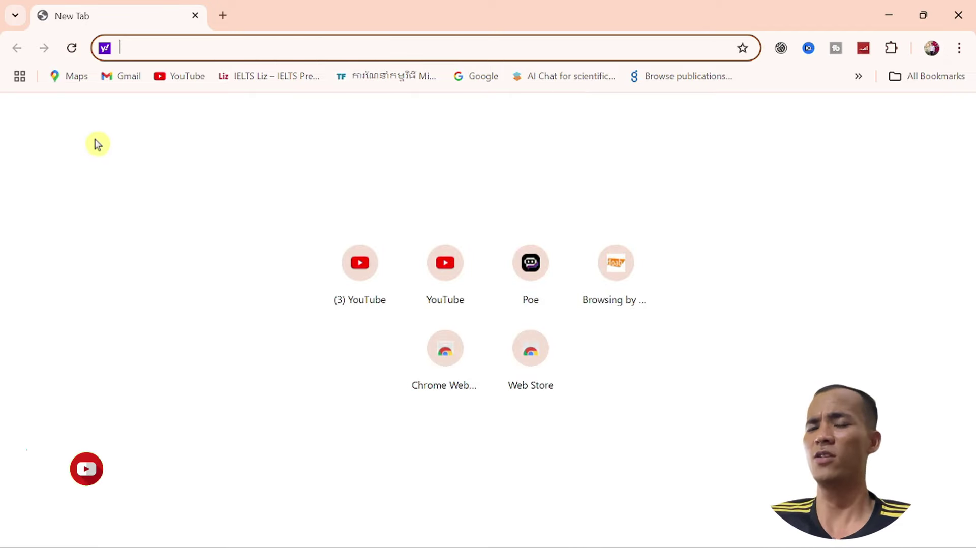
Open Google Drive from the Google apps grid on the Google homepage
{"action": "left_click", "coordinate": [484, 78]}
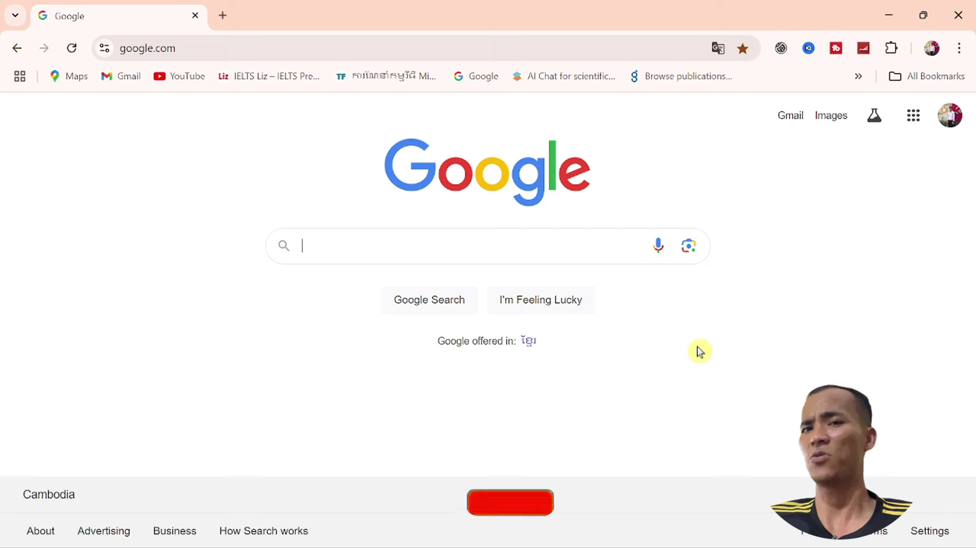
{"action": "left_click", "coordinate": [913, 117]}
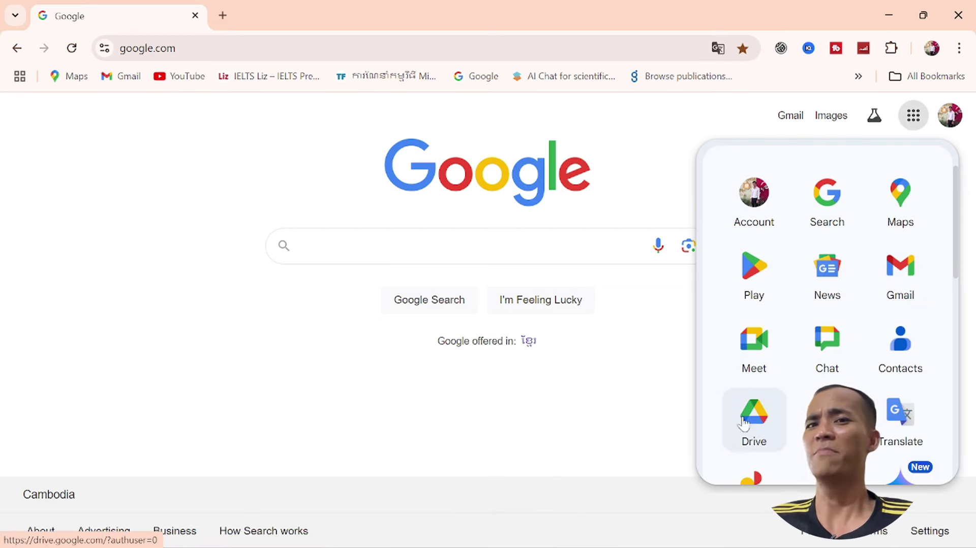
{"action": "scroll", "coordinate": [767, 420], "scroll_direction": "down", "scroll_amount": 3}
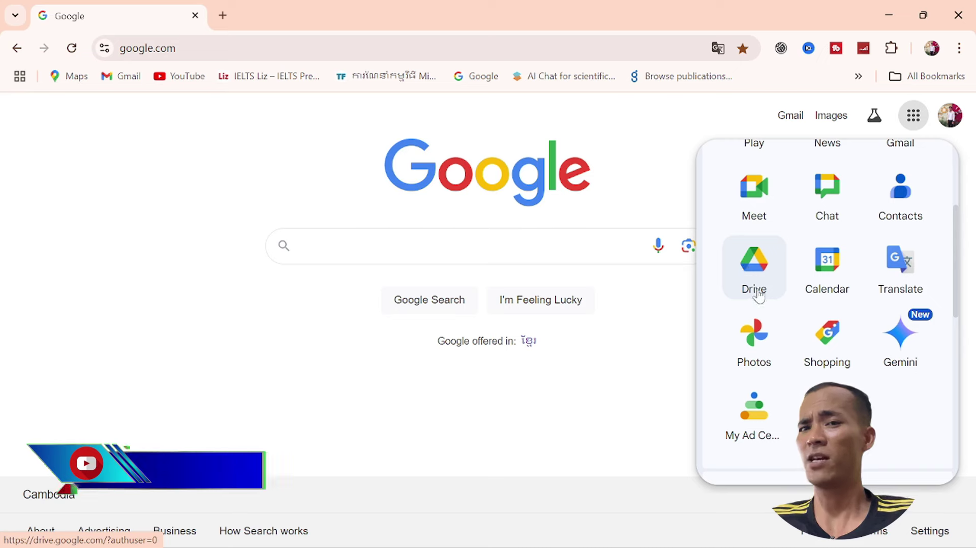
{"action": "left_click", "coordinate": [764, 266]}
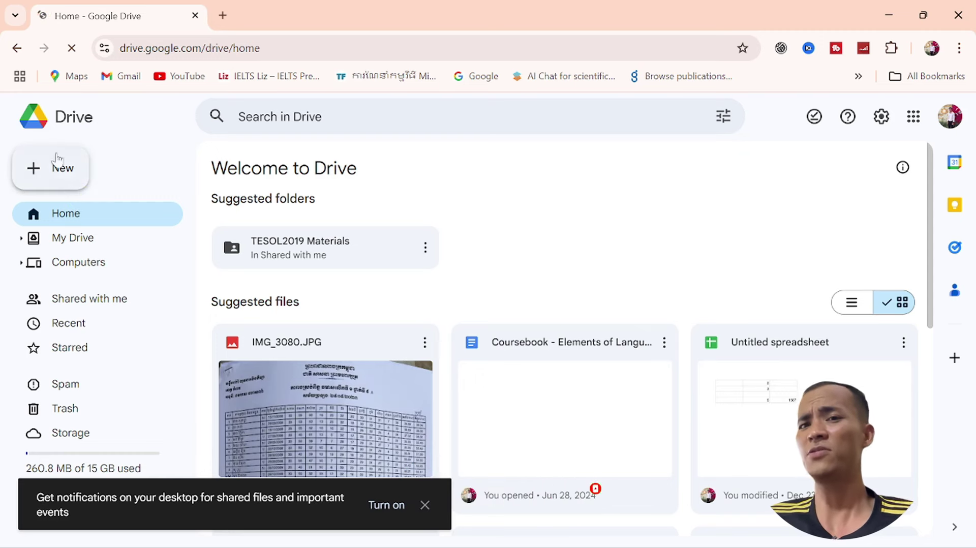
Upload pictt.png from the Pictures folder to Google Drive via New > File upload
{"action": "left_click", "coordinate": [59, 158]}
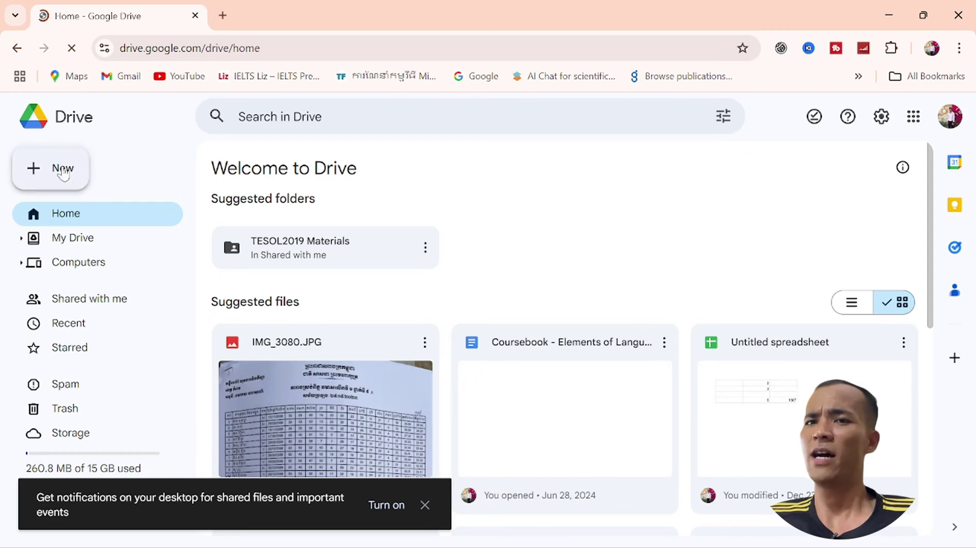
{"action": "left_click", "coordinate": [55, 171]}
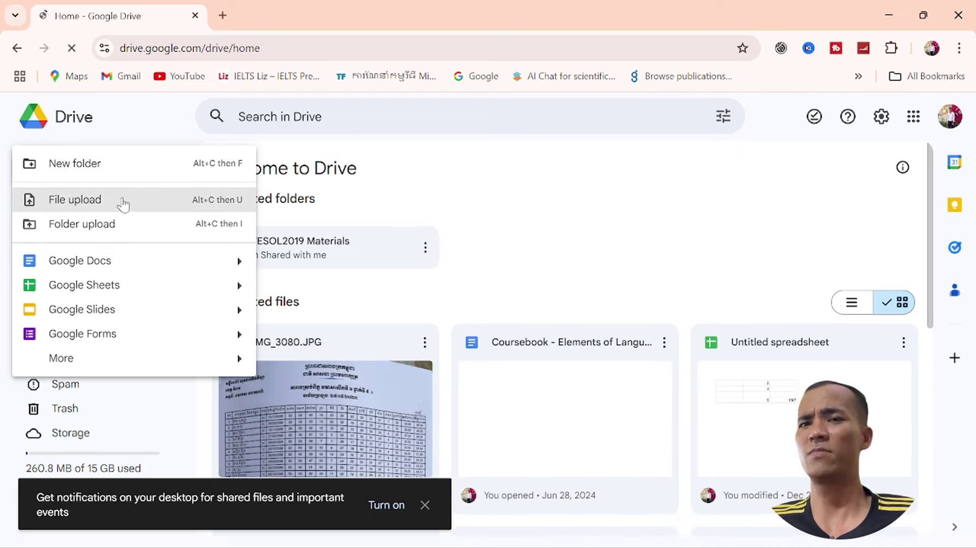
{"action": "left_click", "coordinate": [86, 203]}
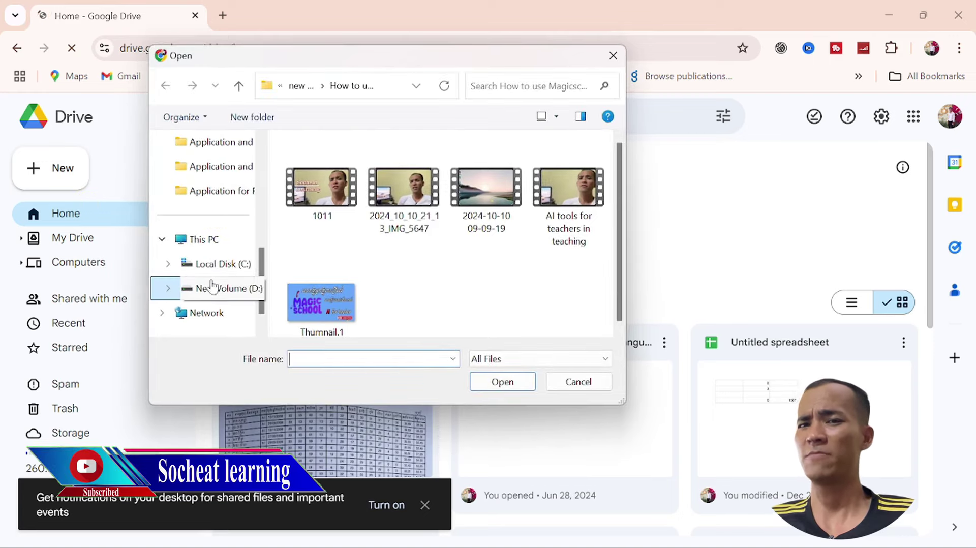
{"action": "scroll", "coordinate": [213, 287], "scroll_direction": "up", "scroll_amount": 5}
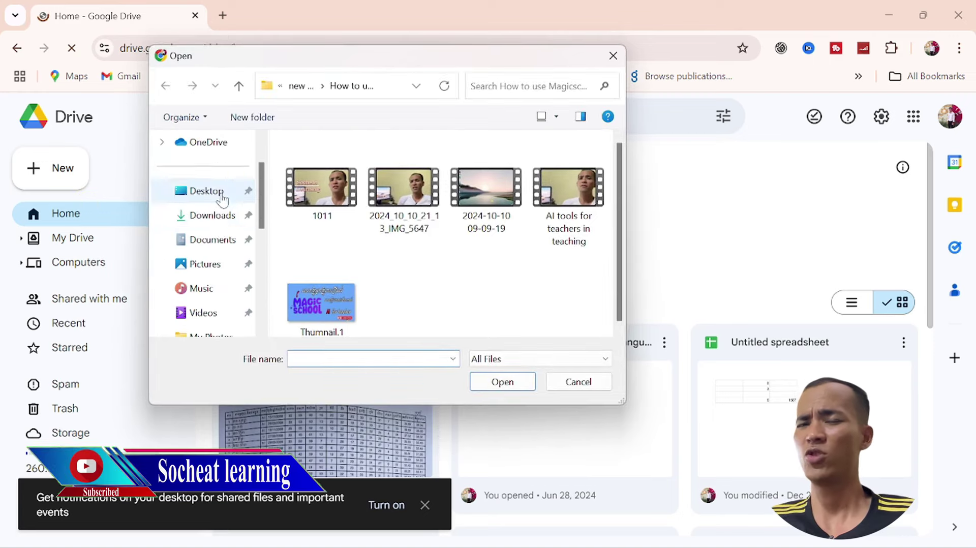
{"action": "left_click", "coordinate": [213, 269]}
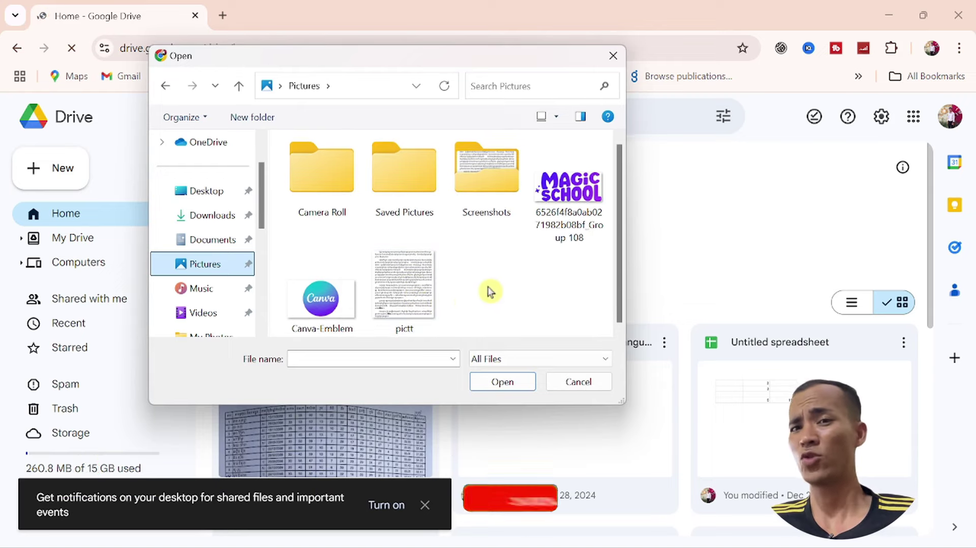
{"action": "left_click", "coordinate": [401, 294]}
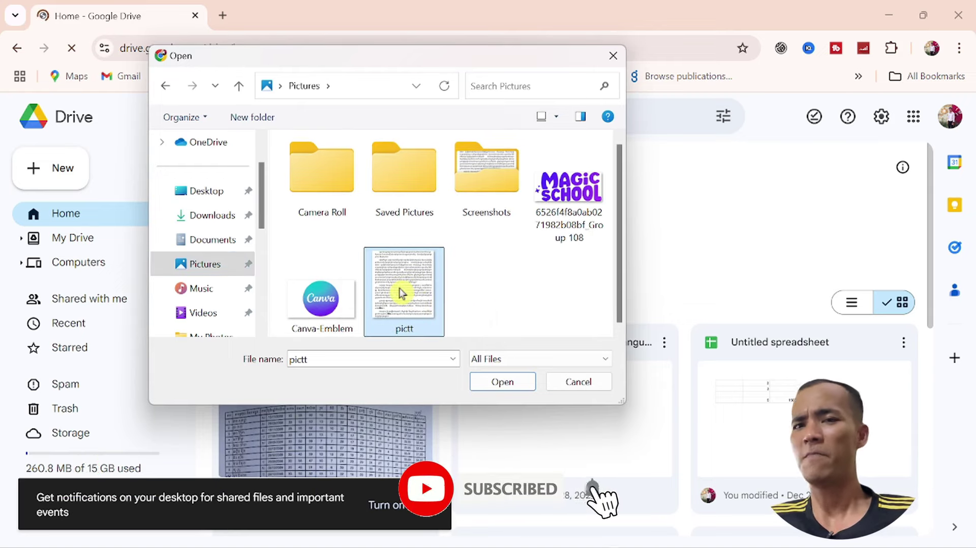
{"action": "left_click", "coordinate": [500, 389]}
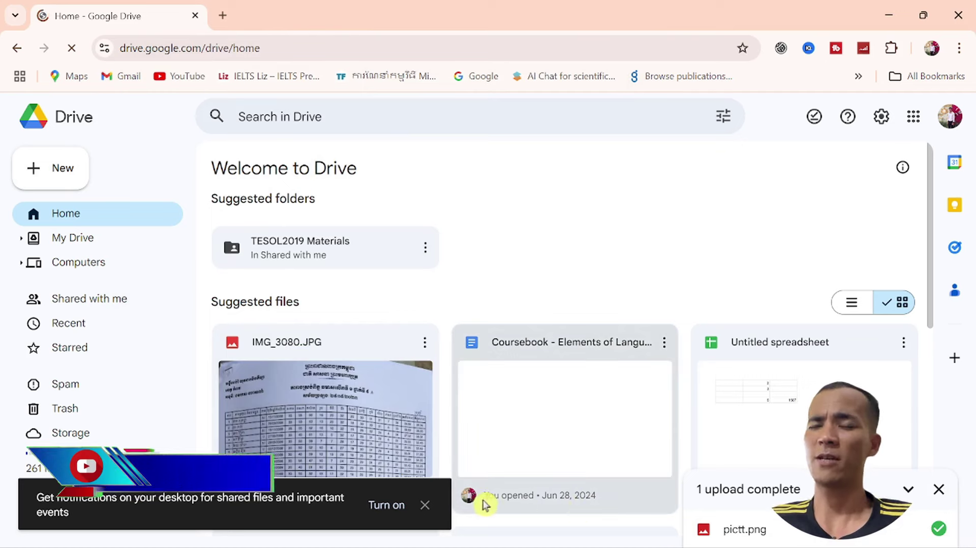
Dismiss the desktop notifications prompt and preview the uploaded pictt.png full screen
{"action": "left_click", "coordinate": [425, 506]}
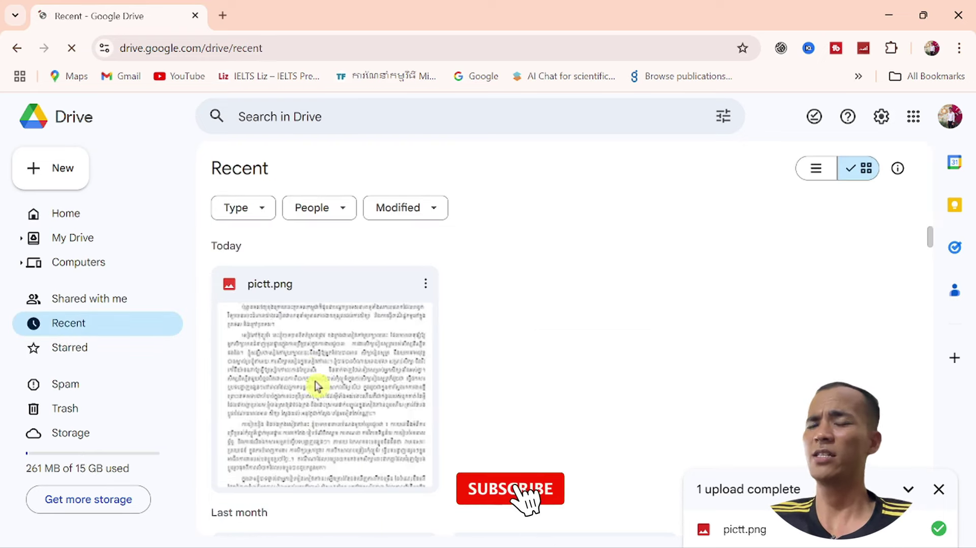
{"action": "scroll", "coordinate": [311, 348], "scroll_direction": "down", "scroll_amount": 2}
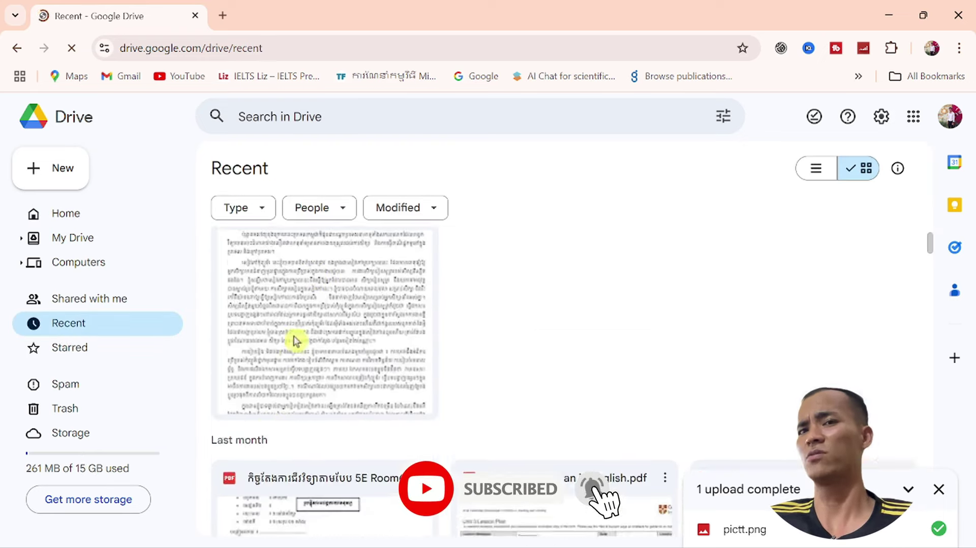
{"action": "scroll", "coordinate": [292, 361], "scroll_direction": "up", "scroll_amount": 2}
{"action": "double_click", "coordinate": [325, 379]}
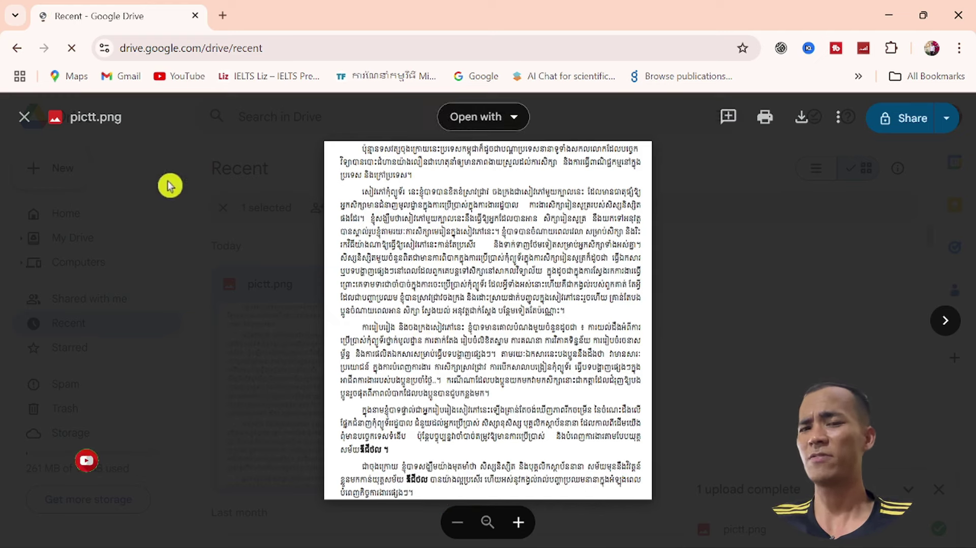
{"action": "left_click", "coordinate": [23, 117]}
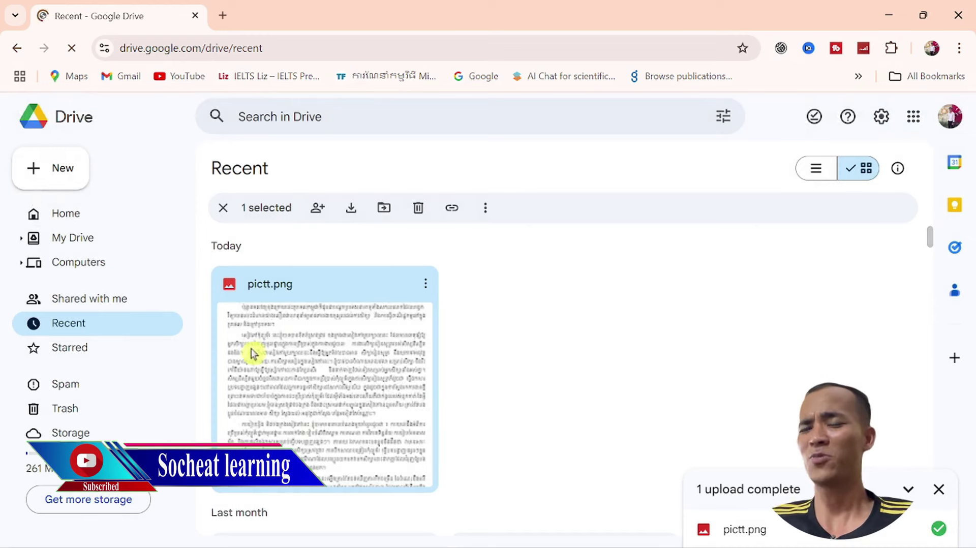
{"action": "scroll", "coordinate": [336, 368], "scroll_direction": "down", "scroll_amount": 2}
{"action": "scroll", "coordinate": [320, 355], "scroll_direction": "up", "scroll_amount": 2}
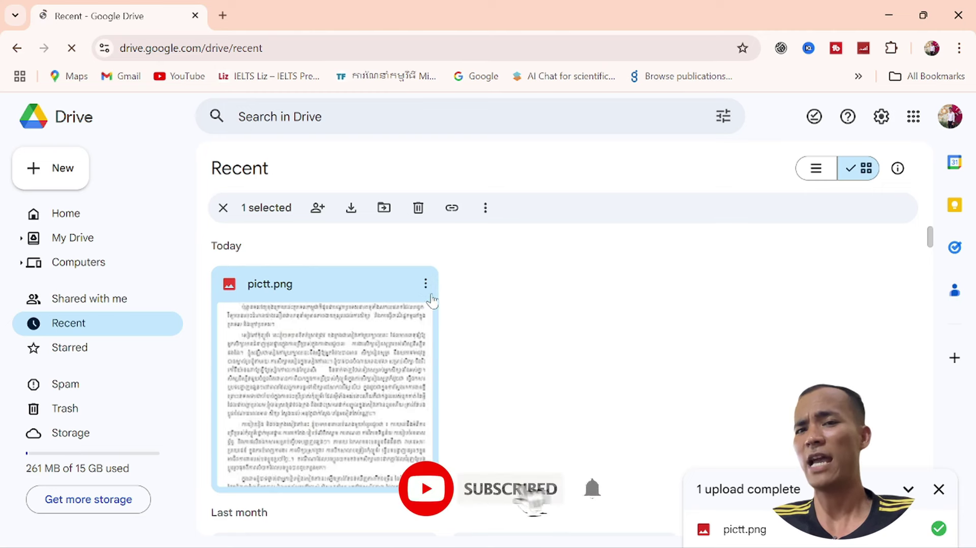
Bring up and dismiss the actions menu for pictt.png several times
{"action": "left_click", "coordinate": [426, 285]}
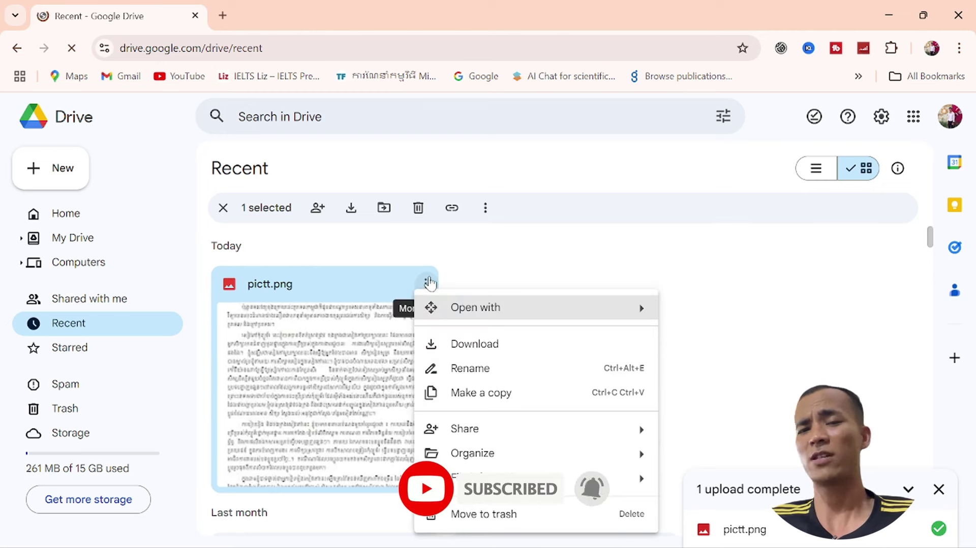
{"action": "left_click", "coordinate": [462, 283]}
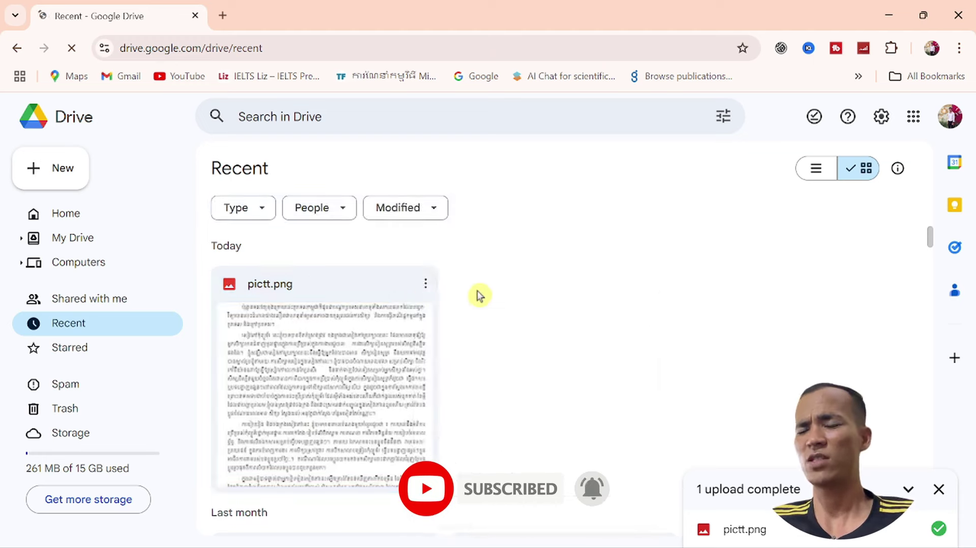
{"action": "left_click", "coordinate": [427, 285]}
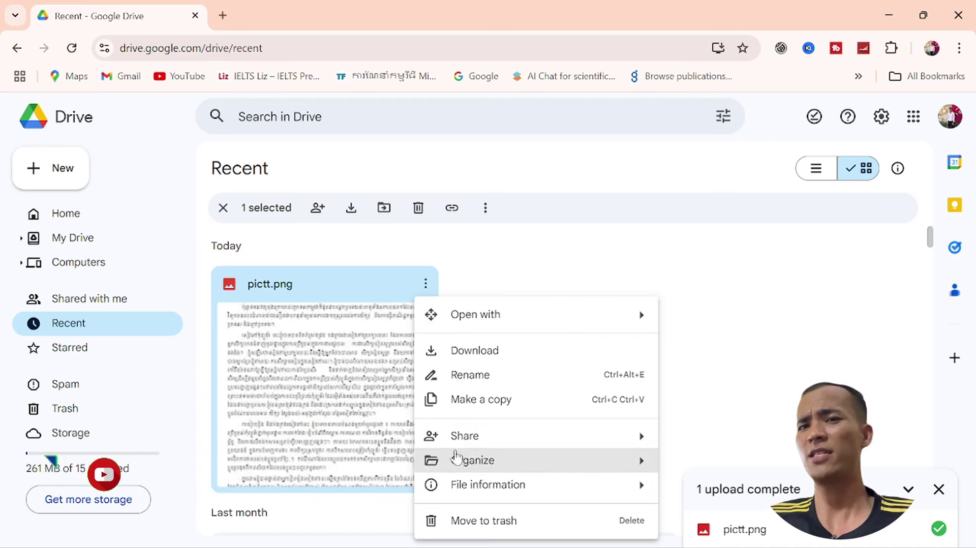
{"action": "right_click", "coordinate": [377, 291]}
{"action": "mouse_move", "coordinate": [475, 314]}
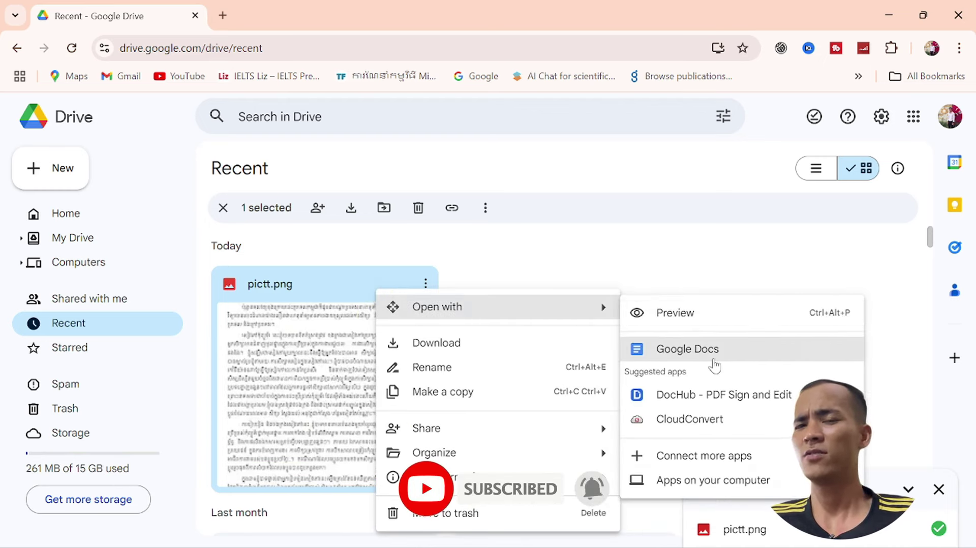
{"action": "left_click", "coordinate": [440, 270]}
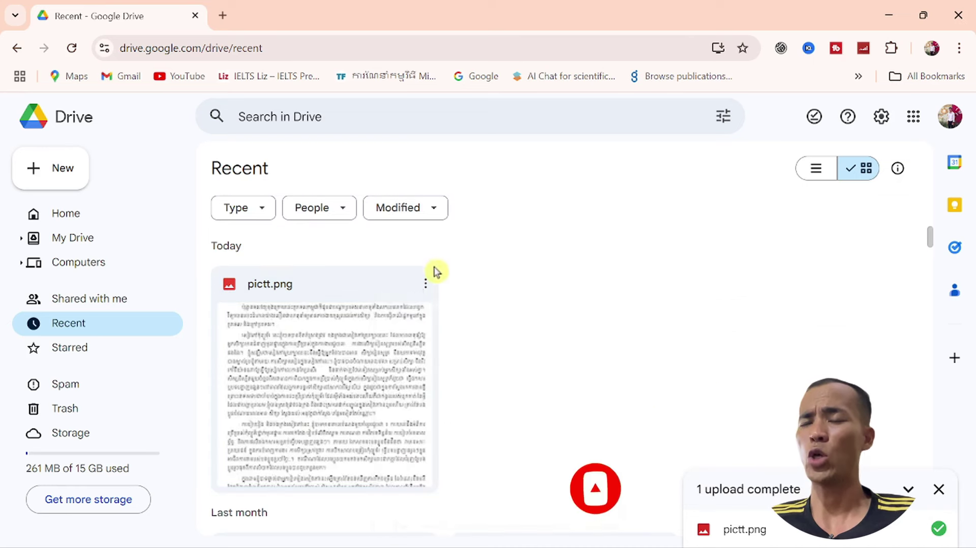
{"action": "left_click", "coordinate": [425, 283]}
{"action": "mouse_move", "coordinate": [475, 315]}
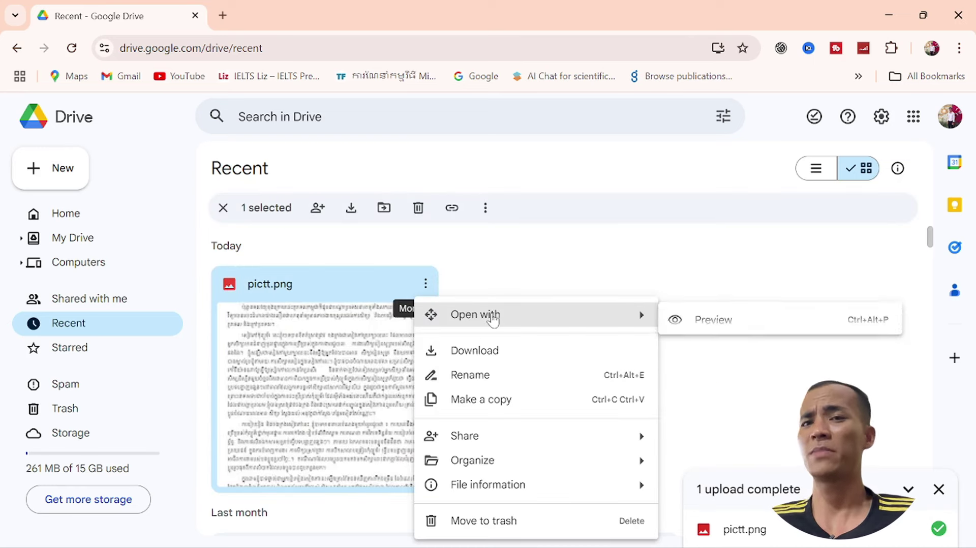
{"action": "left_click", "coordinate": [327, 299]}
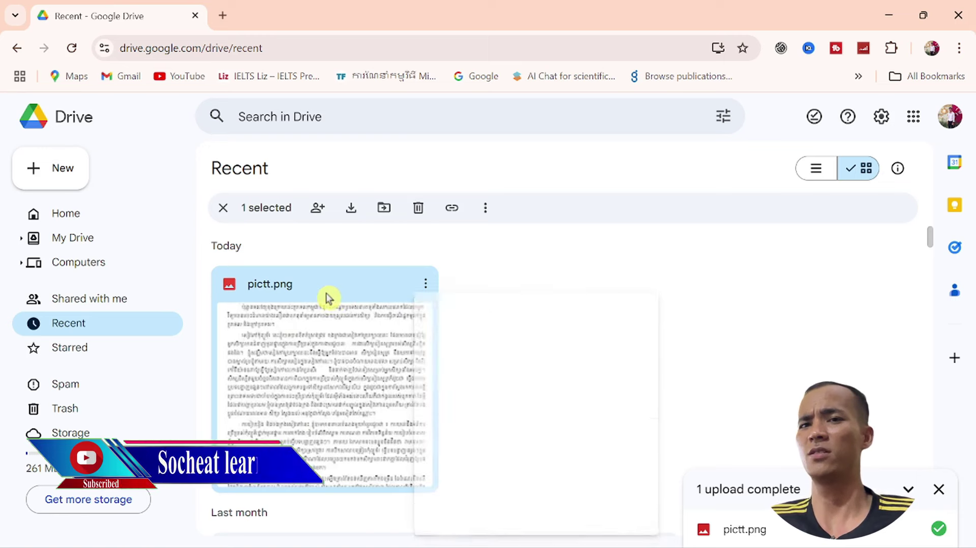
{"action": "right_click", "coordinate": [327, 299]}
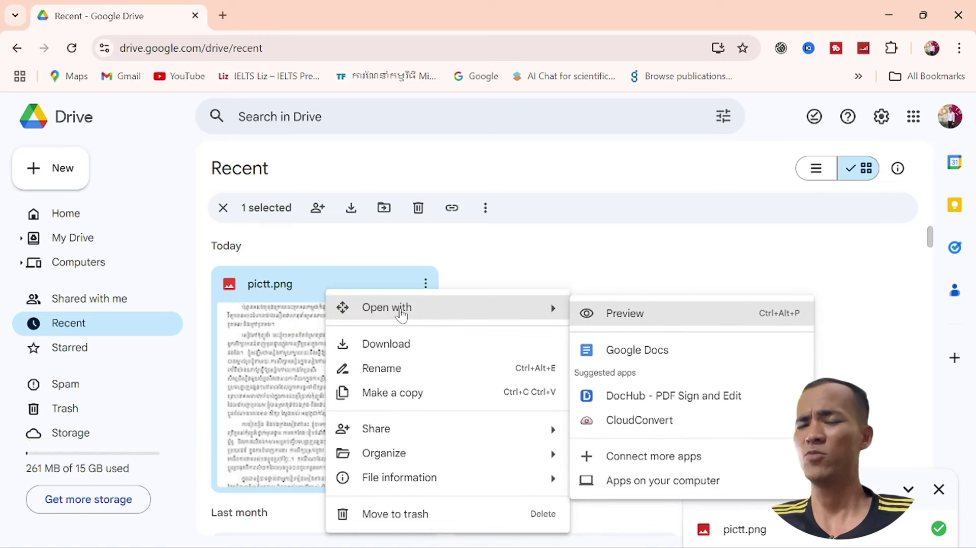
{"action": "left_click", "coordinate": [322, 277]}
{"action": "scroll", "coordinate": [350, 301], "scroll_direction": "down", "scroll_amount": 3}
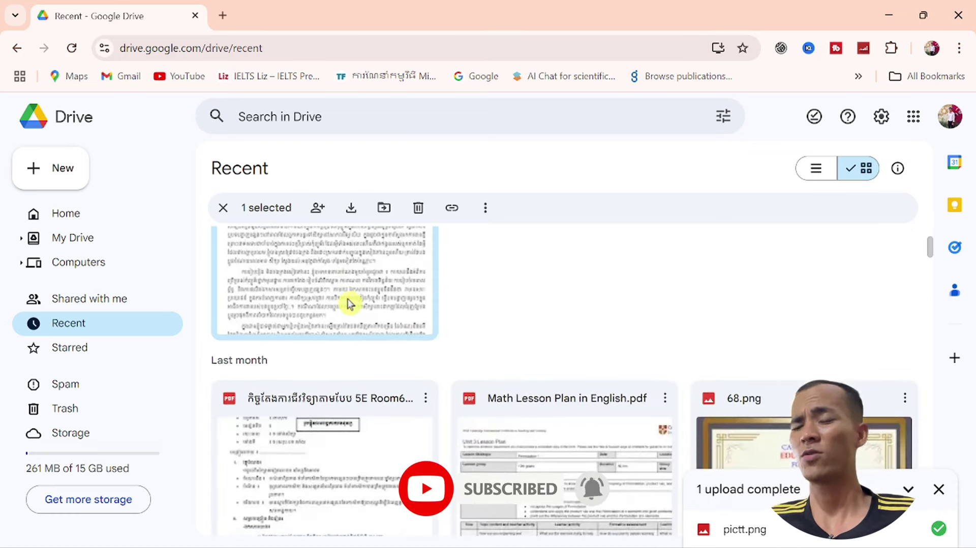
{"action": "scroll", "coordinate": [350, 305], "scroll_direction": "up", "scroll_amount": 3}
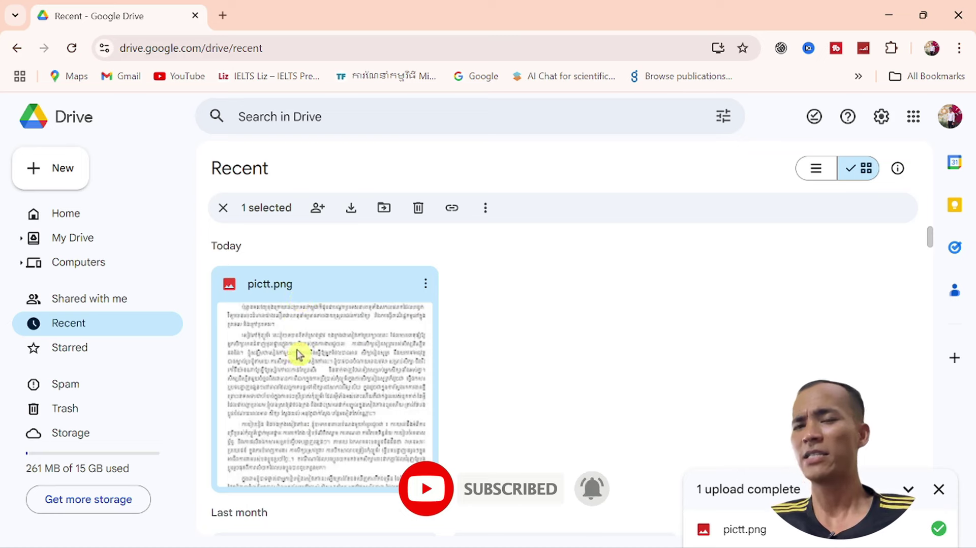
Show the Open with choices for pictt.png, including Google Docs
{"action": "right_click", "coordinate": [321, 356]}
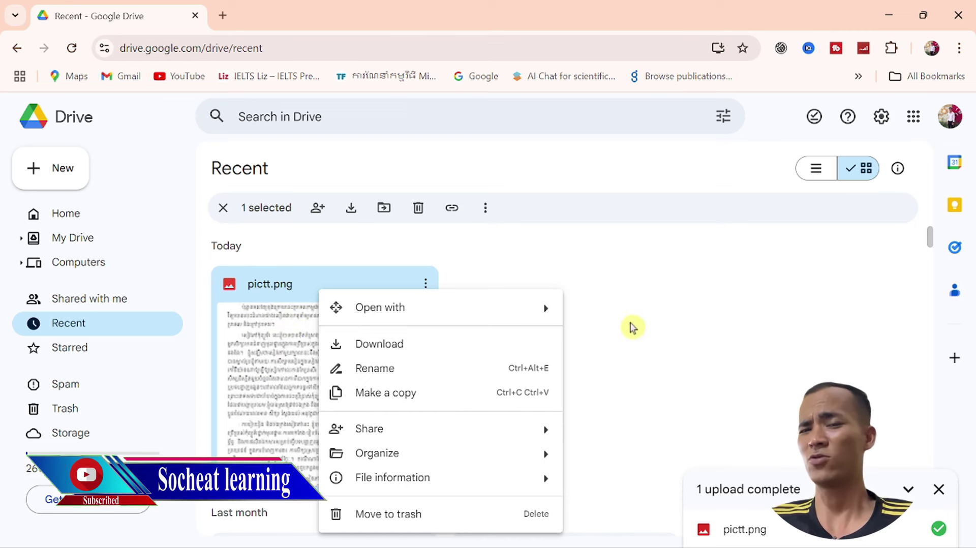
{"action": "mouse_move", "coordinate": [379, 307]}
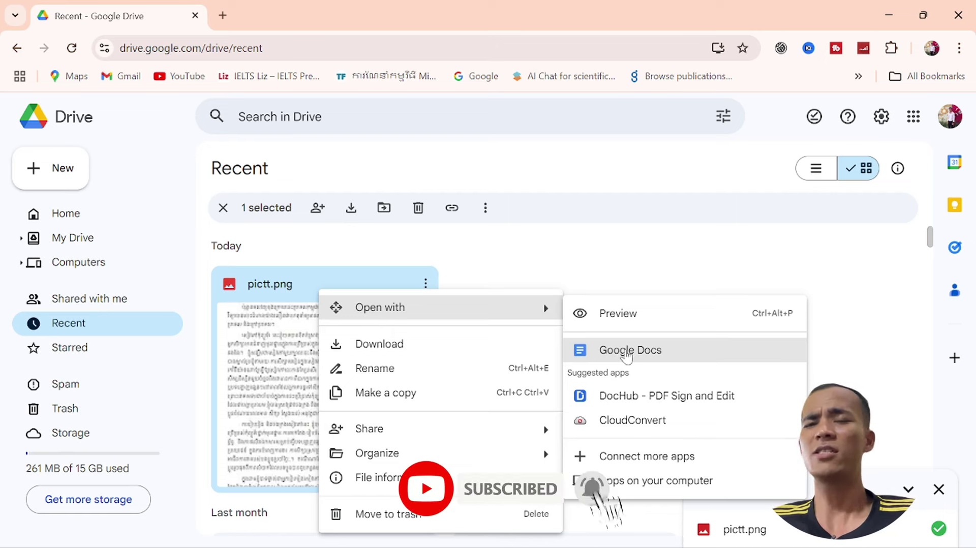
{"action": "left_click", "coordinate": [351, 261]}
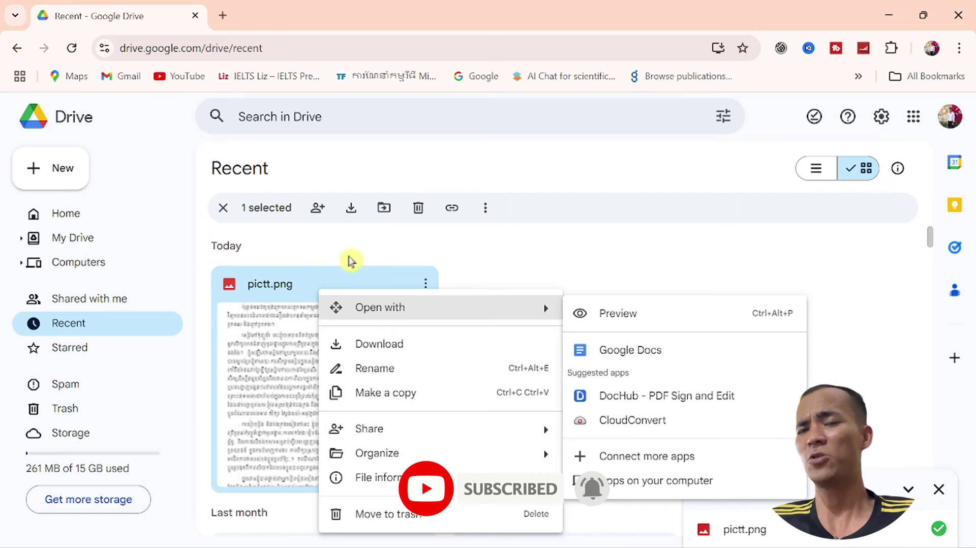
{"action": "left_click", "coordinate": [266, 289]}
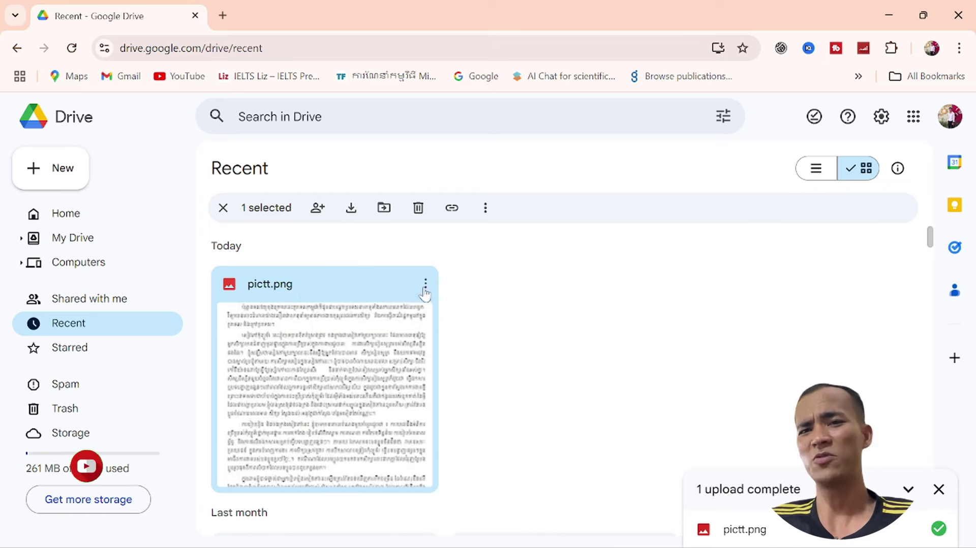
{"action": "right_click", "coordinate": [375, 297]}
{"action": "mouse_move", "coordinate": [432, 307]}
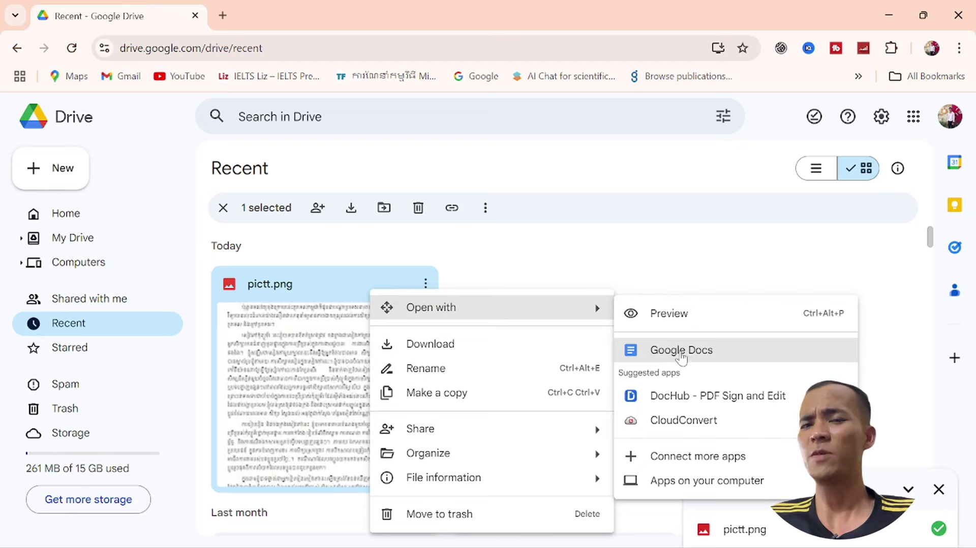
Open pictt.png as a Google Docs document and check whether the page text is only an image
{"action": "left_click", "coordinate": [684, 357]}
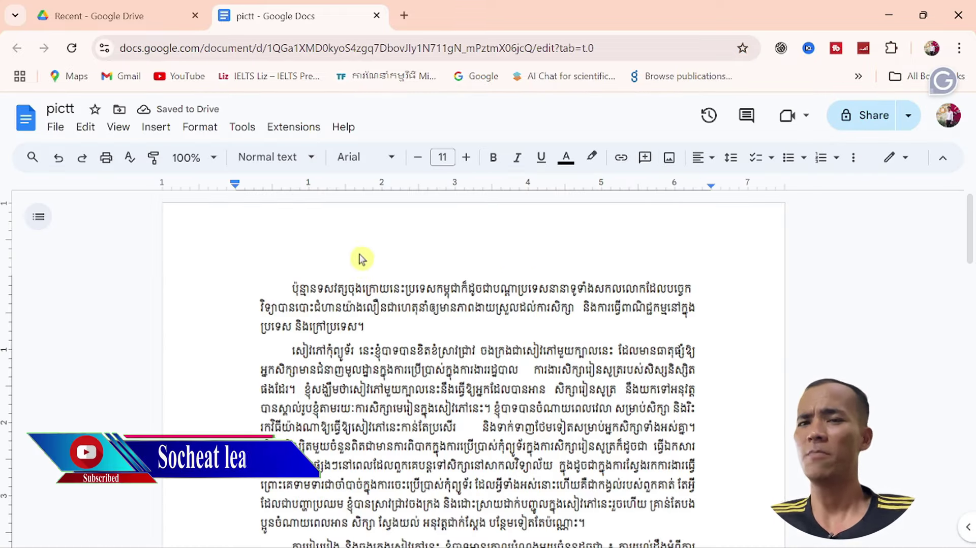
{"action": "scroll", "coordinate": [362, 259], "scroll_direction": "down", "scroll_amount": 2}
{"action": "scroll", "coordinate": [454, 309], "scroll_direction": "down", "scroll_amount": 3}
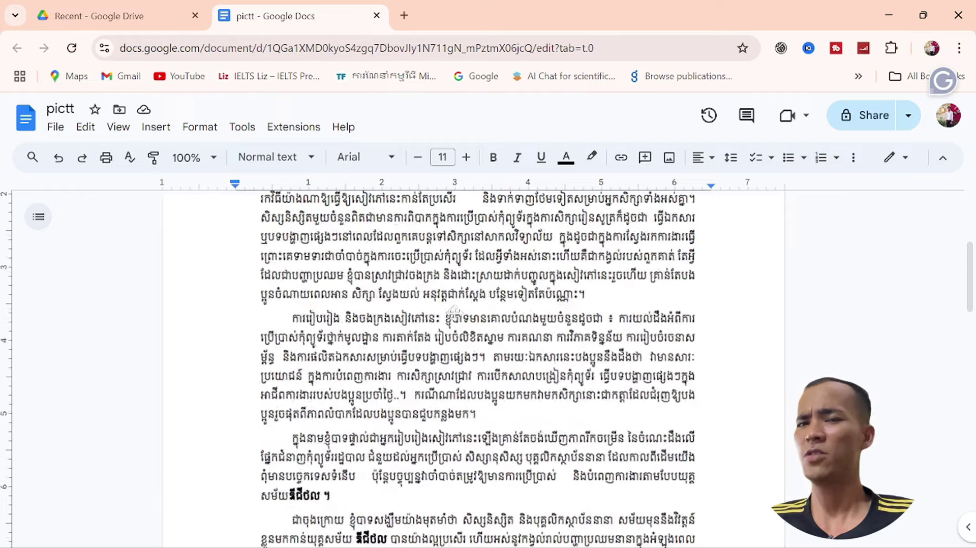
{"action": "scroll", "coordinate": [453, 309], "scroll_direction": "up", "scroll_amount": 5}
{"action": "left_click", "coordinate": [456, 370]}
Scroll through the recognised Khmer text to page 2 and back, then click into it
{"action": "scroll", "coordinate": [473, 367], "scroll_direction": "down", "scroll_amount": 2}
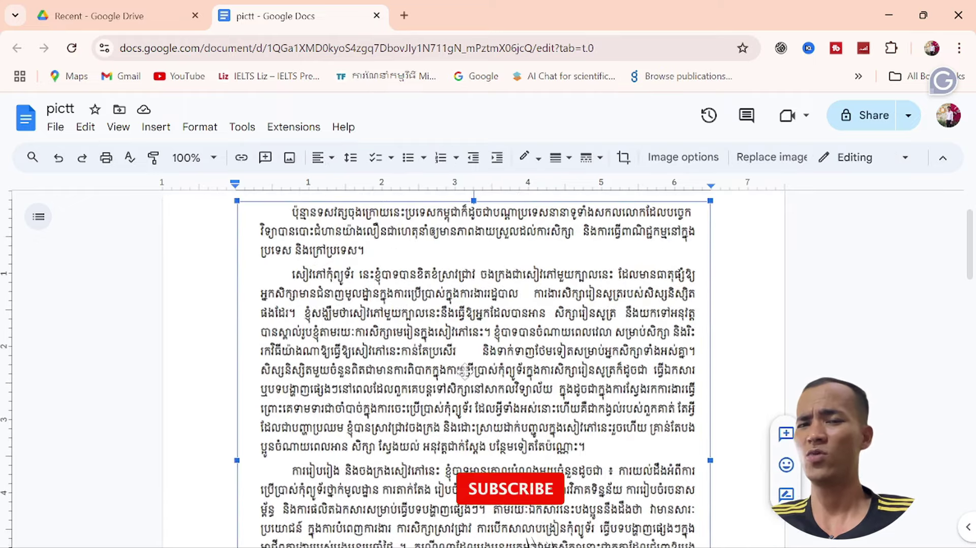
{"action": "scroll", "coordinate": [432, 356], "scroll_direction": "up", "scroll_amount": 2}
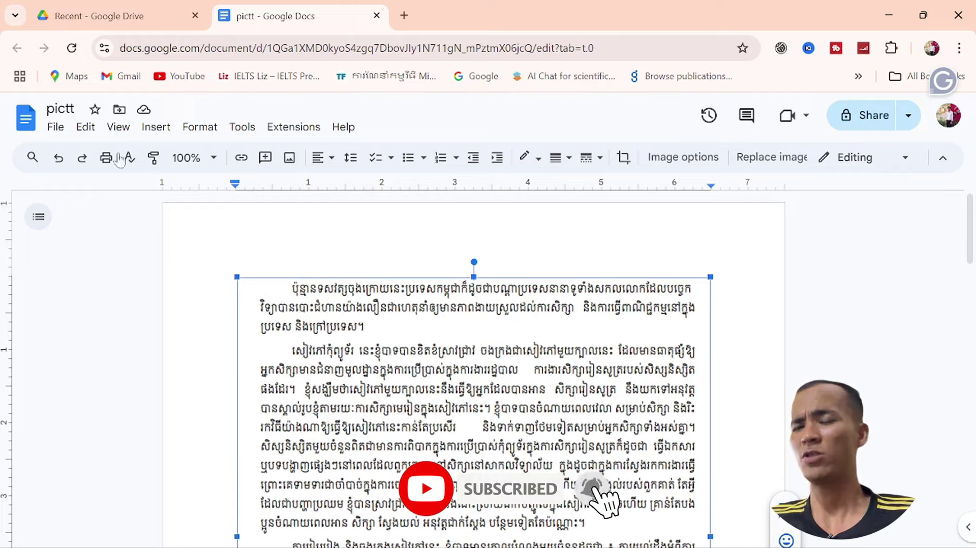
{"action": "left_click_drag", "start_coordinate": [401, 362], "coordinate": [400, 439]}
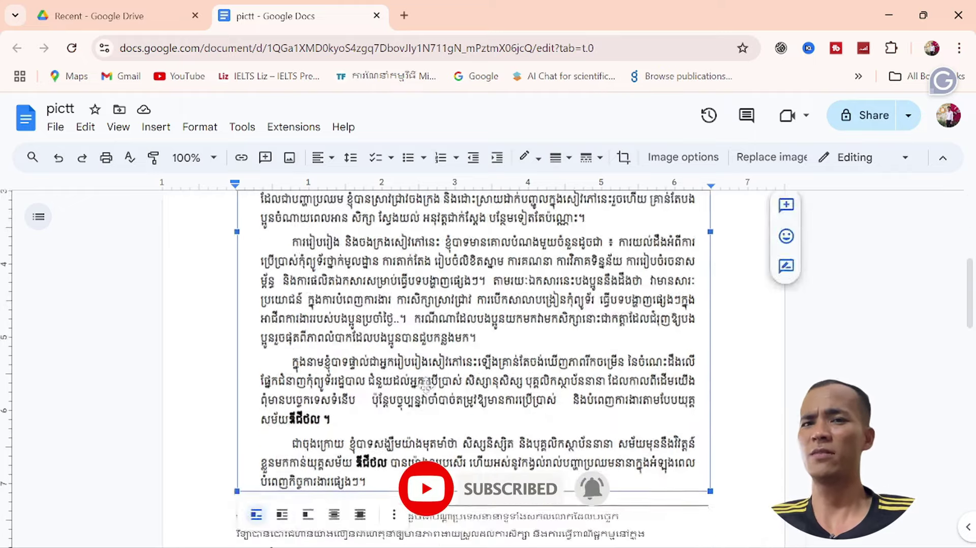
{"action": "scroll", "coordinate": [400, 406], "scroll_direction": "down", "scroll_amount": 8}
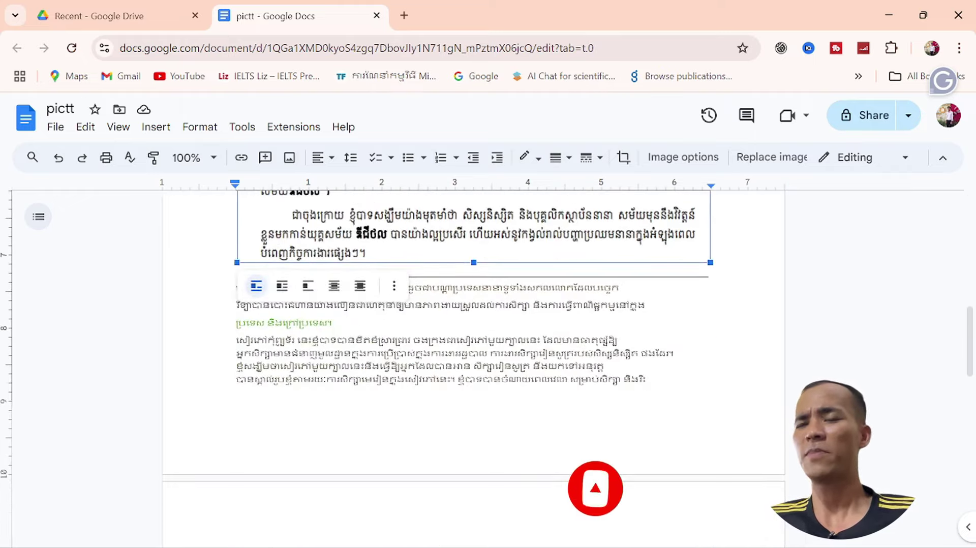
{"action": "scroll", "coordinate": [472, 366], "scroll_direction": "down", "scroll_amount": 3}
{"action": "scroll", "coordinate": [473, 366], "scroll_direction": "down", "scroll_amount": 3}
{"action": "scroll", "coordinate": [472, 366], "scroll_direction": "down", "scroll_amount": 1}
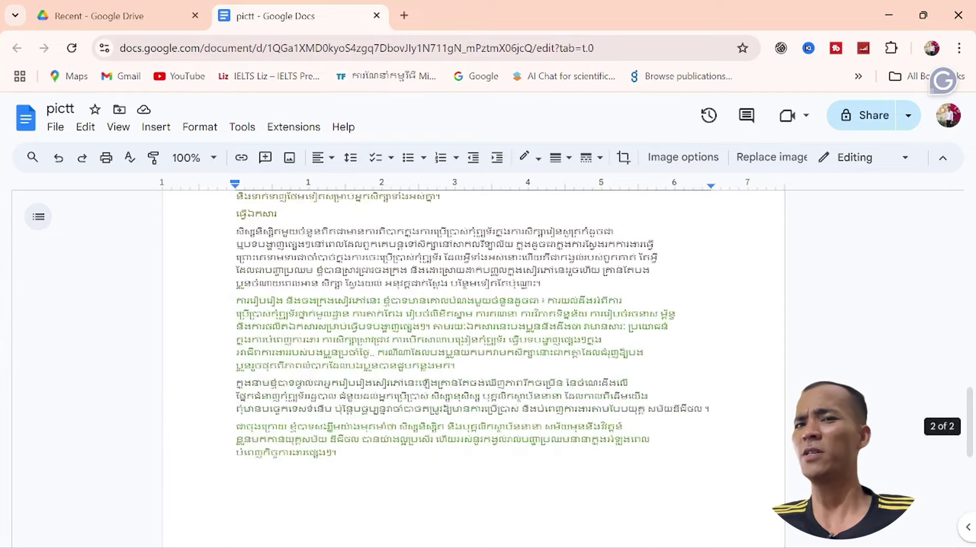
{"action": "scroll", "coordinate": [473, 366], "scroll_direction": "up", "scroll_amount": 2}
{"action": "scroll", "coordinate": [473, 366], "scroll_direction": "up", "scroll_amount": 1}
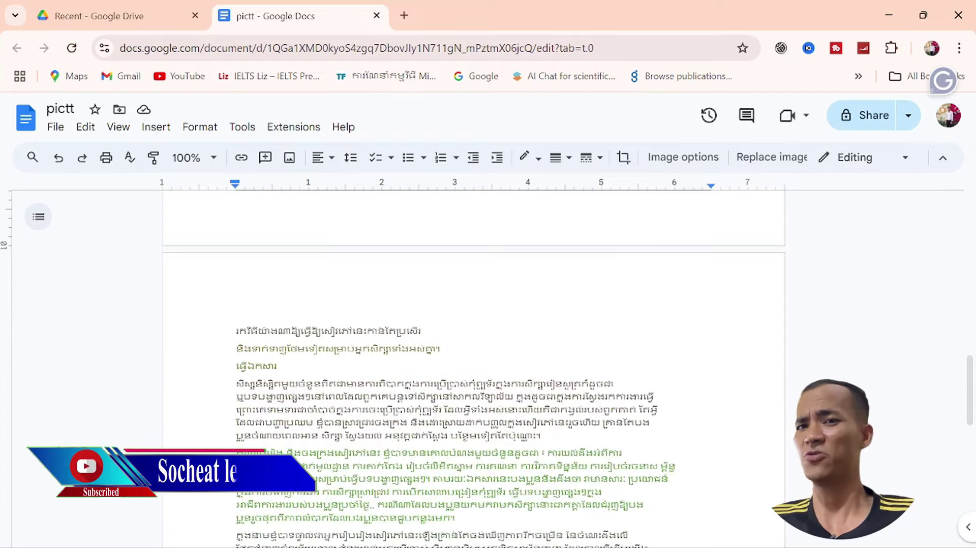
{"action": "scroll", "coordinate": [473, 366], "scroll_direction": "up", "scroll_amount": 3}
{"action": "scroll", "coordinate": [473, 366], "scroll_direction": "up", "scroll_amount": 1}
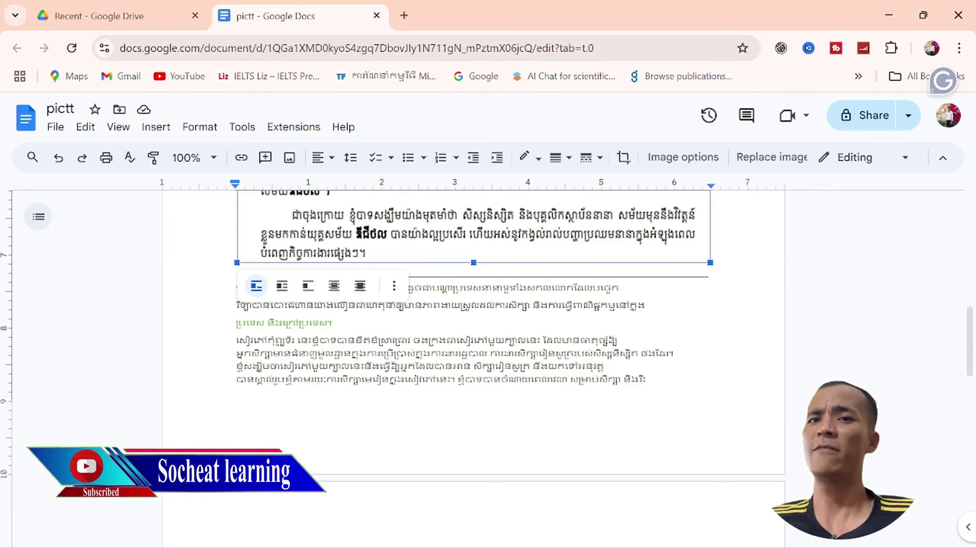
{"action": "left_click", "coordinate": [470, 353]}
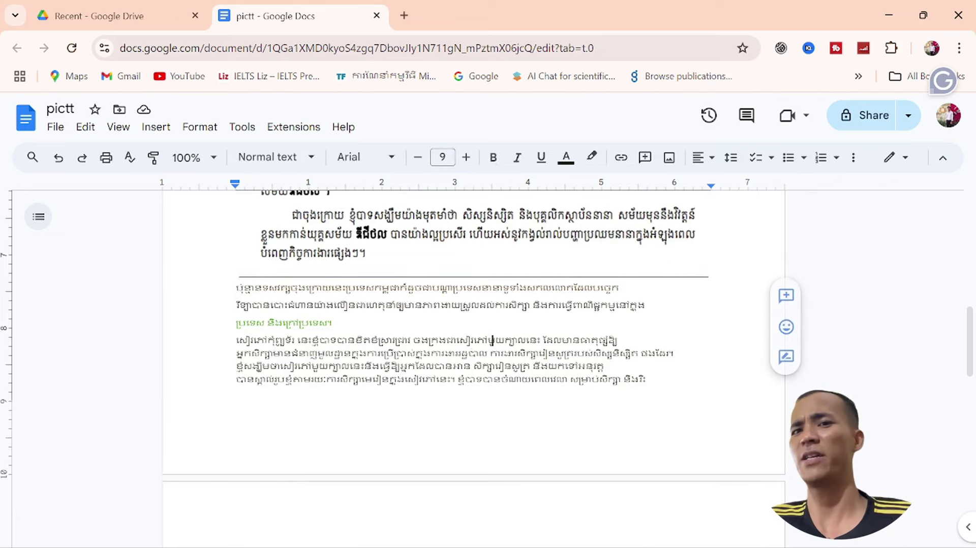
Insert a new line in the first paragraph and type the Khmer words ប្រទេសជា, correcting a mistyped attempt
{"action": "left_click_drag", "start_coordinate": [618, 340], "coordinate": [619, 340]}
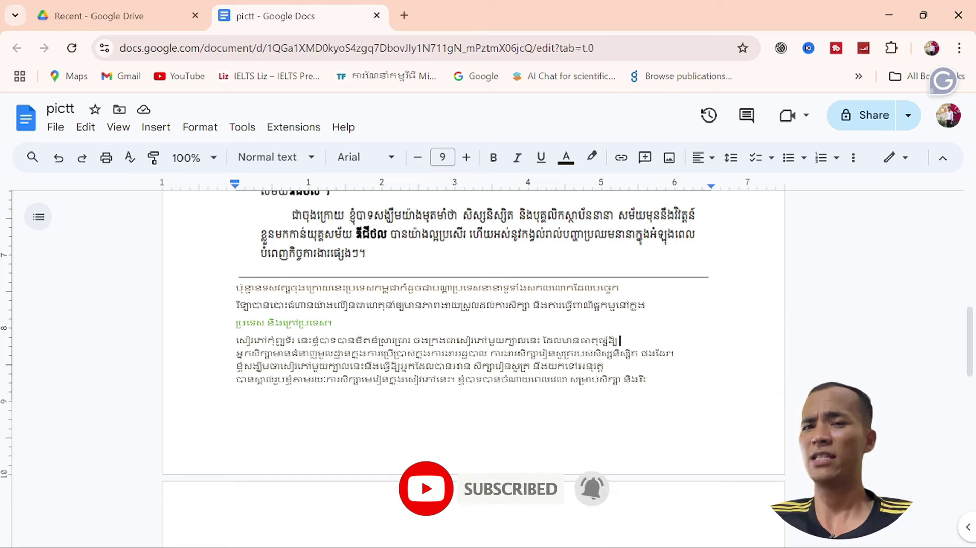
{"action": "key", "text": "Return"}
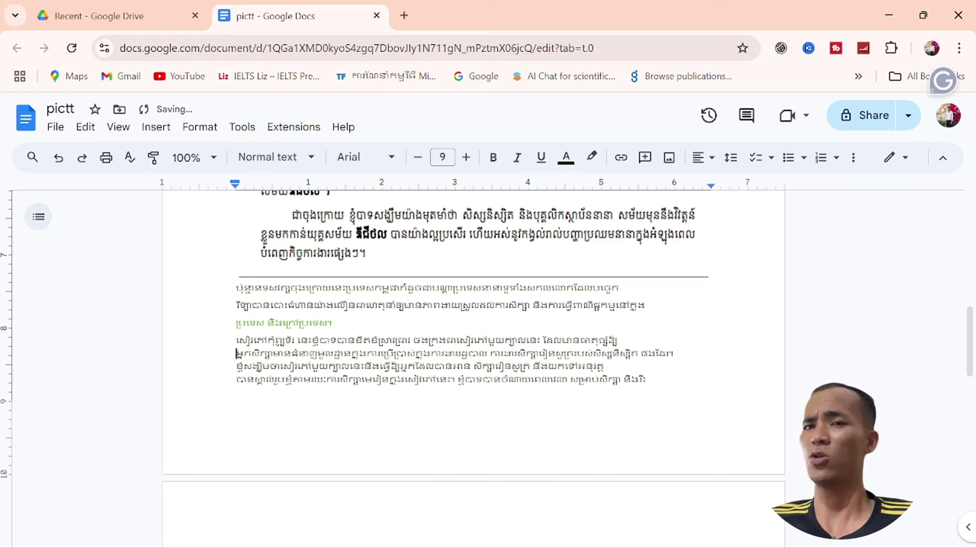
{"action": "type", "text": "ប្រ"}
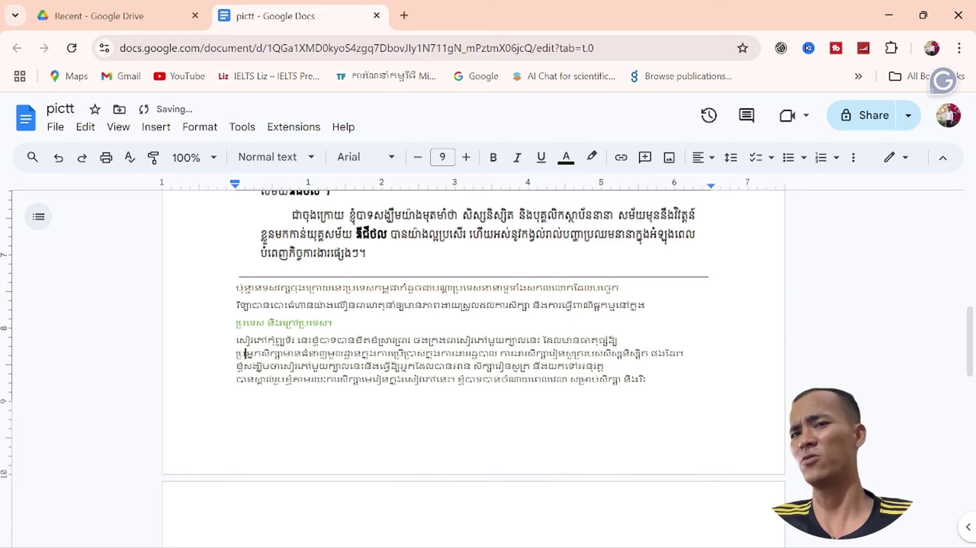
{"action": "type", "text": "ទេស"}
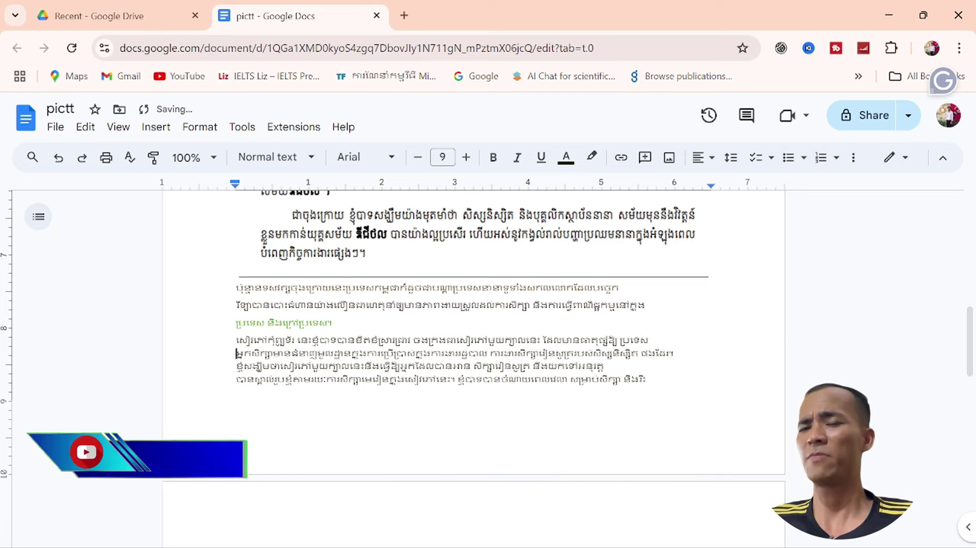
{"action": "type", "text": " កម្ពុជា"}
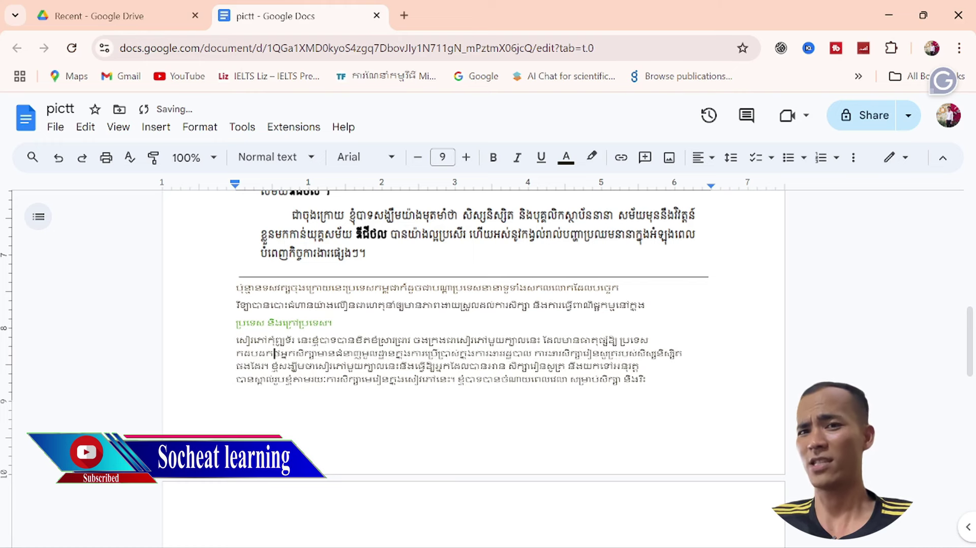
{"action": "key", "text": "BackSpace"}
{"action": "key", "text": "BackSpace"}
{"action": "key", "text": "BackSpace"}
{"action": "key", "text": "BackSpace"}
{"action": "key", "text": "BackSpace"}
{"action": "key", "text": "BackSpace"}
{"action": "key", "text": "BackSpace"}
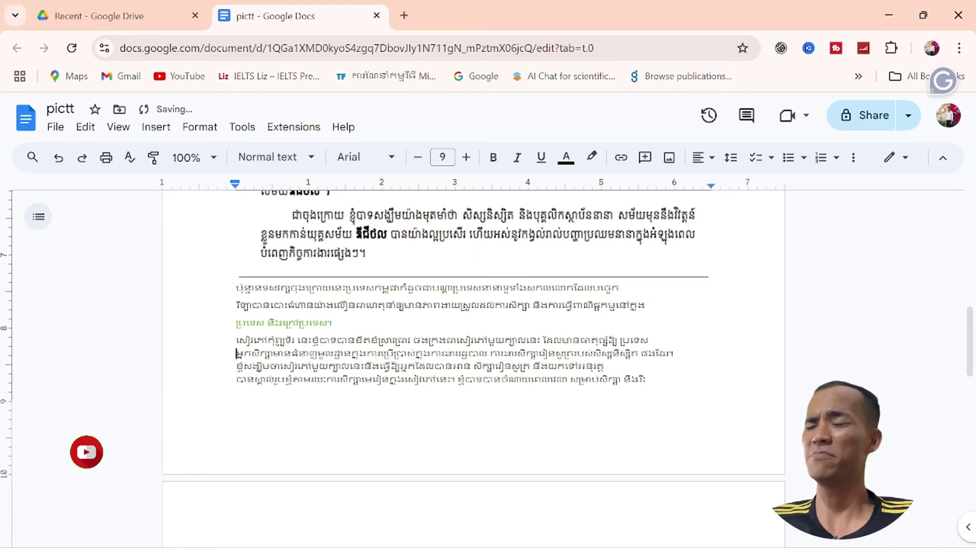
{"action": "type", "text": "ប្រ"}
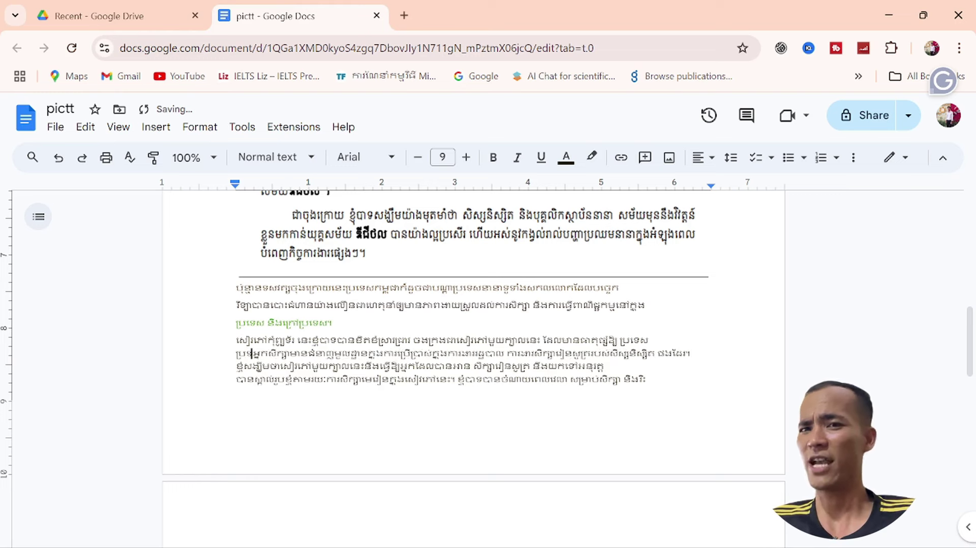
{"action": "type", "text": "ទេស"}
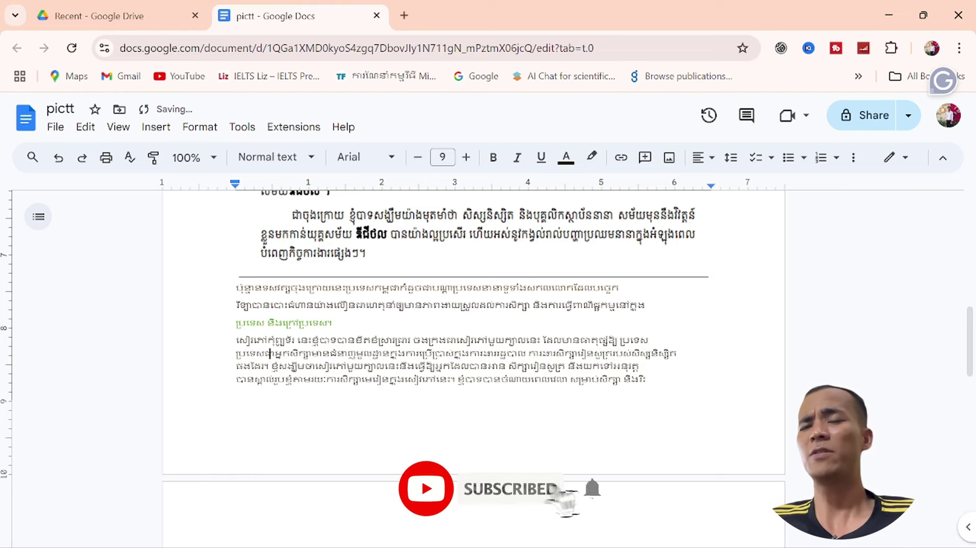
{"action": "type", "text": "ជា"}
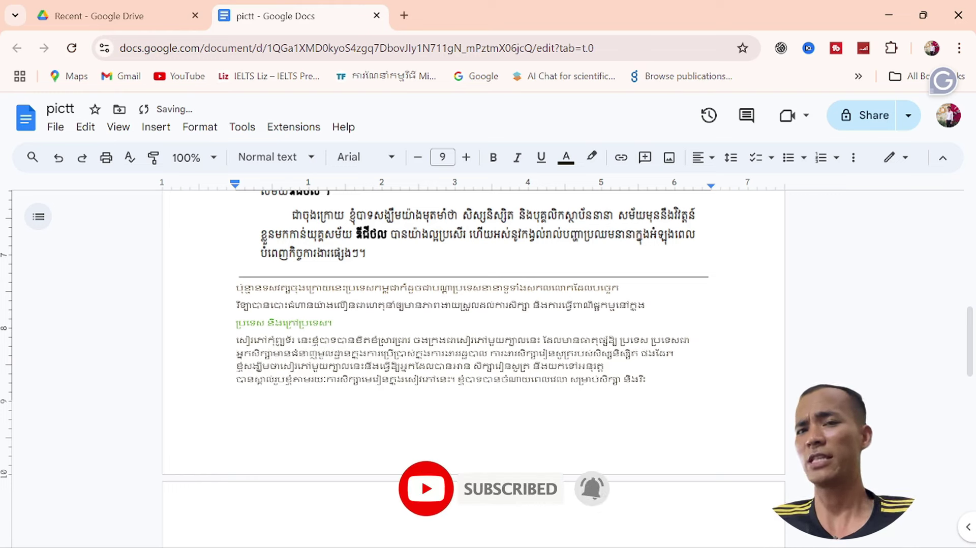
{"action": "left_click_drag", "start_coordinate": [630, 340], "coordinate": [670, 339]}
{"action": "left_click", "coordinate": [648, 352]}
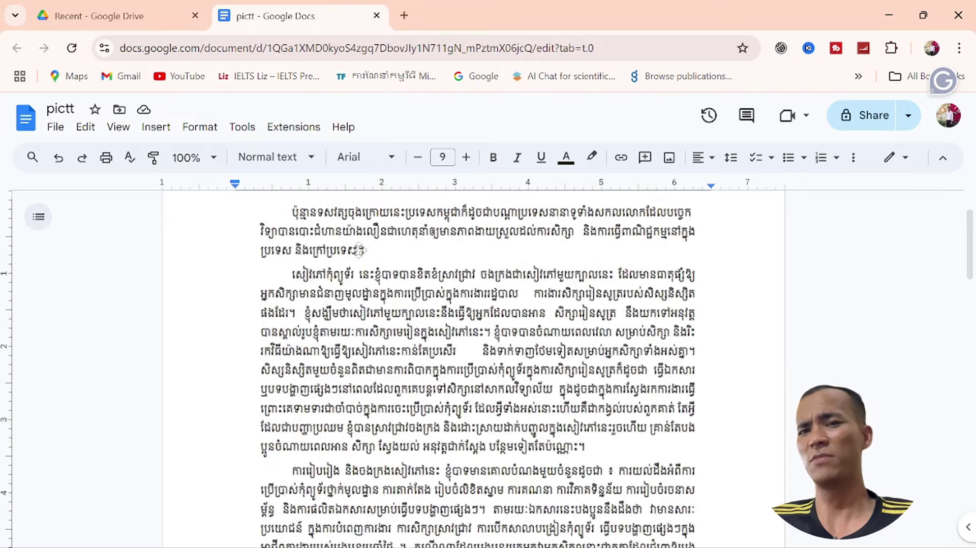
Delete the Khmer page image at the top, keeping only the recognised text
{"action": "left_click", "coordinate": [359, 250]}
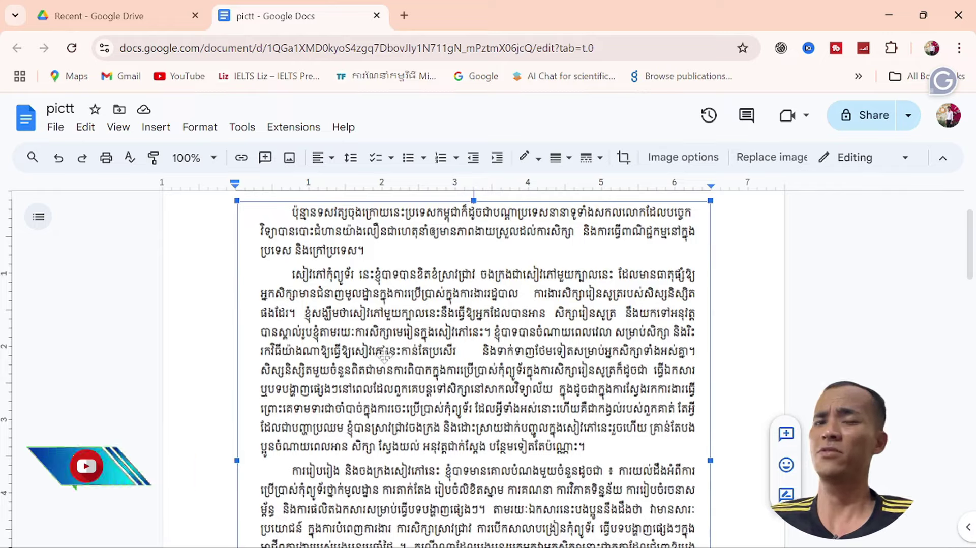
{"action": "key", "text": "Delete"}
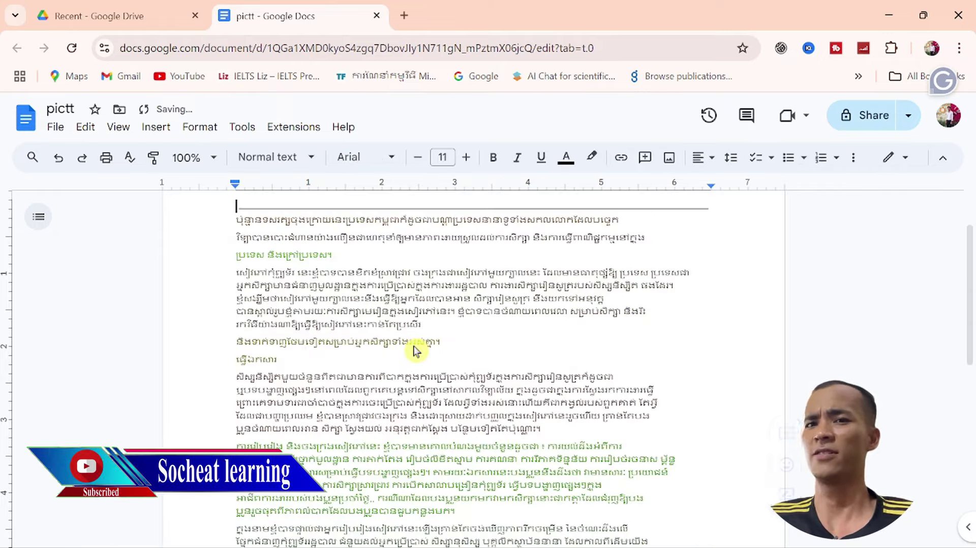
{"action": "scroll", "coordinate": [413, 351], "scroll_direction": "down", "scroll_amount": 3}
{"action": "scroll", "coordinate": [413, 350], "scroll_direction": "down", "scroll_amount": 2}
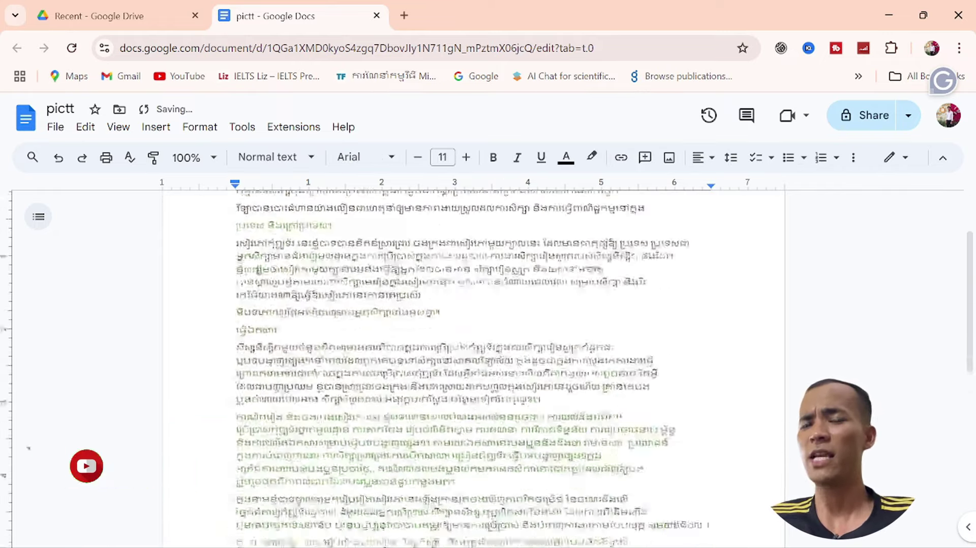
{"action": "scroll", "coordinate": [413, 351], "scroll_direction": "down", "scroll_amount": 2}
{"action": "scroll", "coordinate": [413, 351], "scroll_direction": "up", "scroll_amount": 3}
{"action": "scroll", "coordinate": [413, 351], "scroll_direction": "up", "scroll_amount": 2}
{"action": "scroll", "coordinate": [413, 351], "scroll_direction": "up", "scroll_amount": 2}
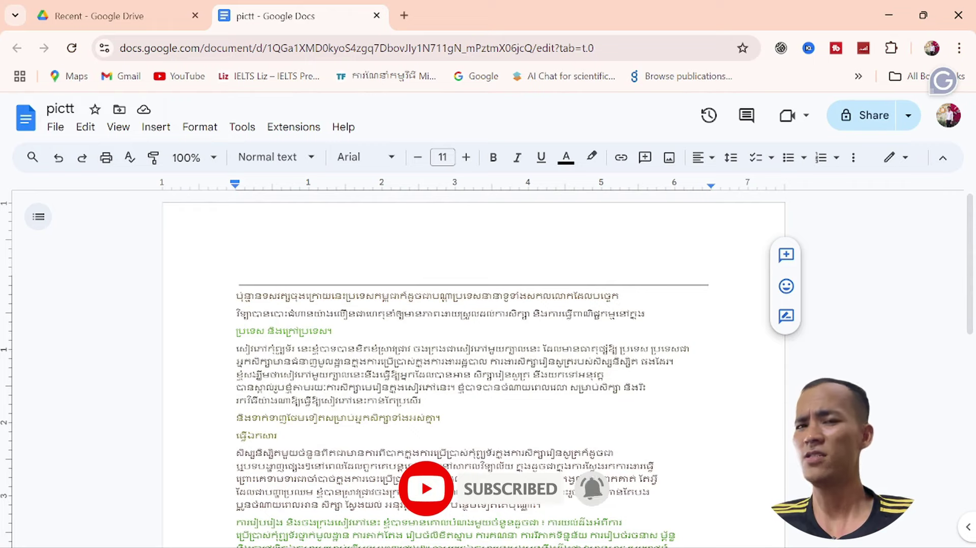
Remove the horizontal rule above the first paragraph, then bring up the original Khmer PDF in Edge
{"action": "key", "text": "BackSpace"}
{"action": "scroll", "coordinate": [473, 366], "scroll_direction": "down", "scroll_amount": 3}
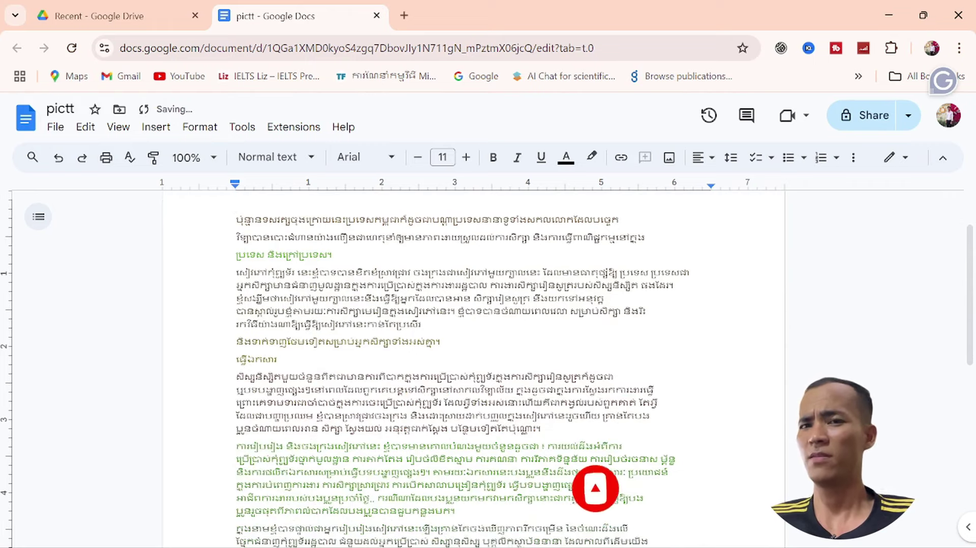
{"action": "scroll", "coordinate": [473, 366], "scroll_direction": "up", "scroll_amount": 3}
{"action": "scroll", "coordinate": [472, 366], "scroll_direction": "down", "scroll_amount": 3}
{"action": "scroll", "coordinate": [472, 366], "scroll_direction": "up", "scroll_amount": 3}
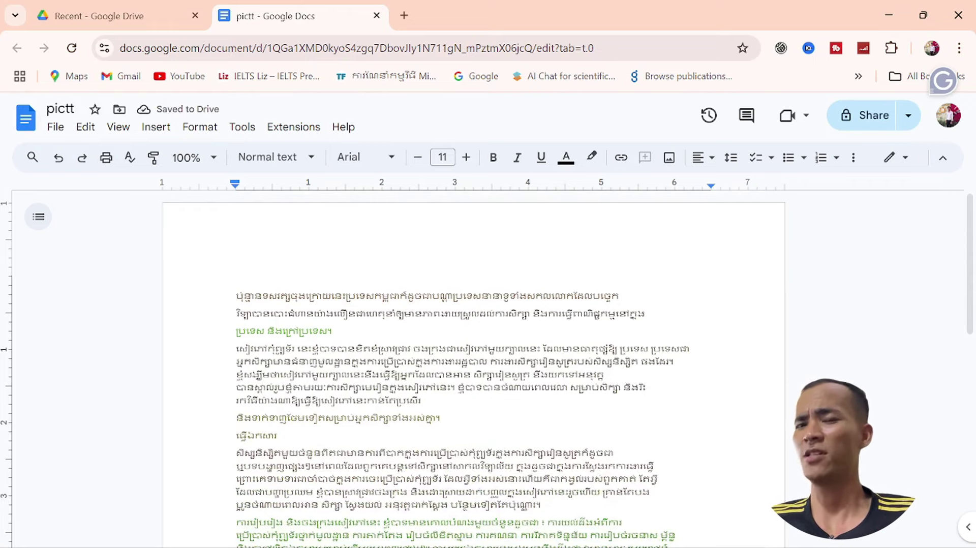
{"action": "scroll", "coordinate": [473, 366], "scroll_direction": "down", "scroll_amount": 2}
{"action": "scroll", "coordinate": [473, 366], "scroll_direction": "down", "scroll_amount": 1}
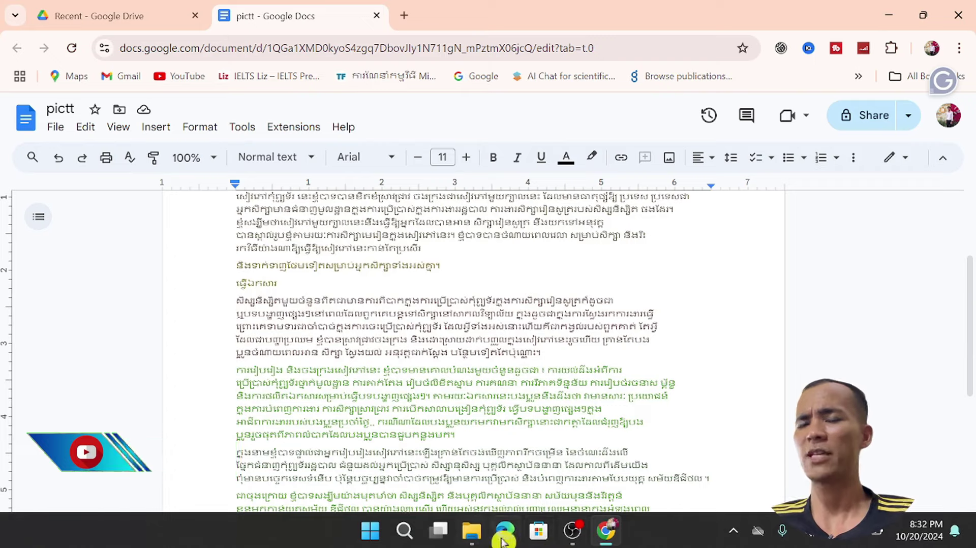
{"action": "left_click", "coordinate": [505, 530]}
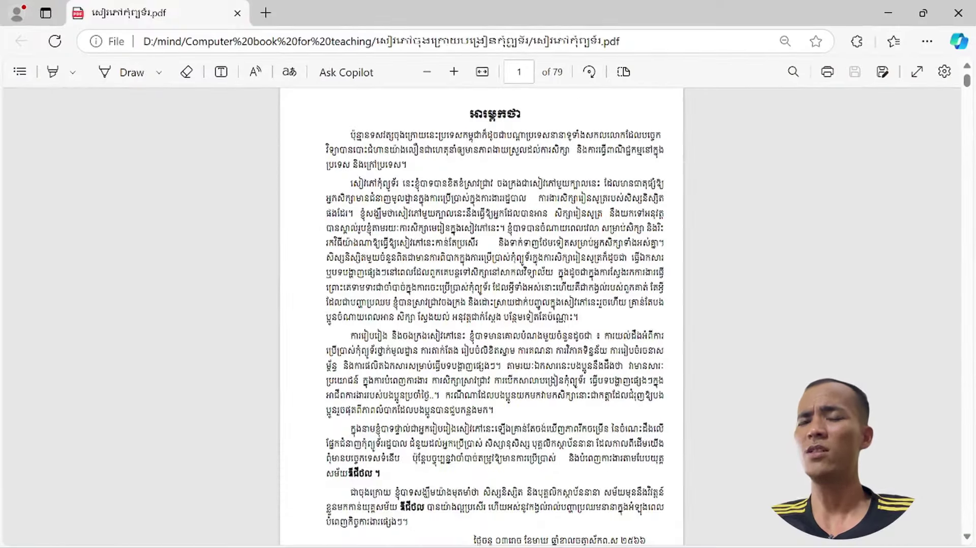
Minimise the Edge PDF and return through Google Drive to the pictt document's converted Khmer text
{"action": "left_click", "coordinate": [888, 14]}
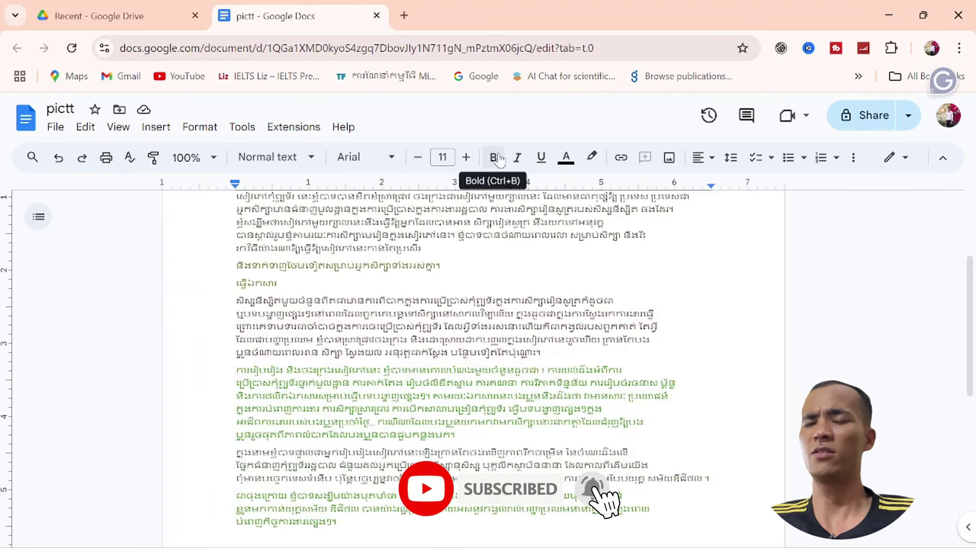
{"action": "left_click", "coordinate": [102, 16]}
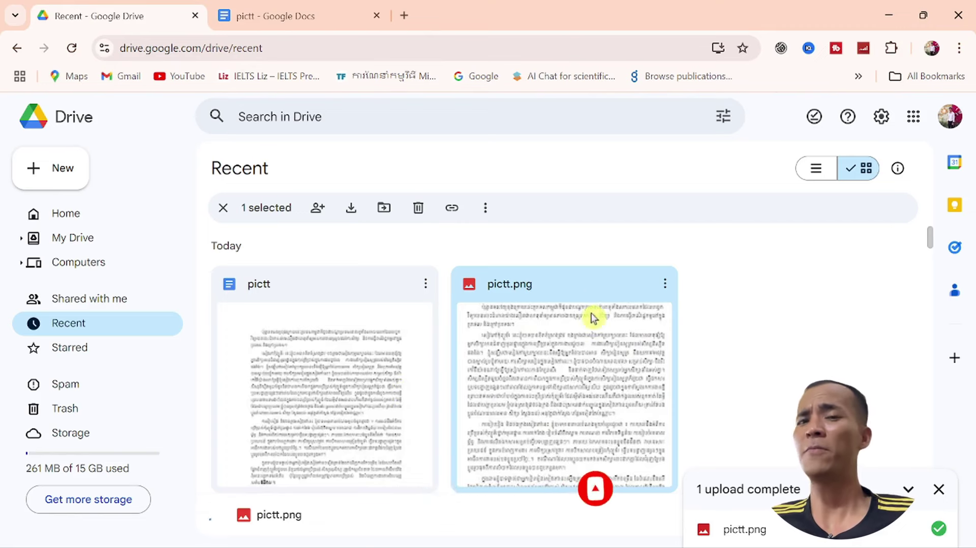
{"action": "left_click", "coordinate": [284, 14]}
{"action": "scroll", "coordinate": [473, 366], "scroll_direction": "down", "scroll_amount": 1}
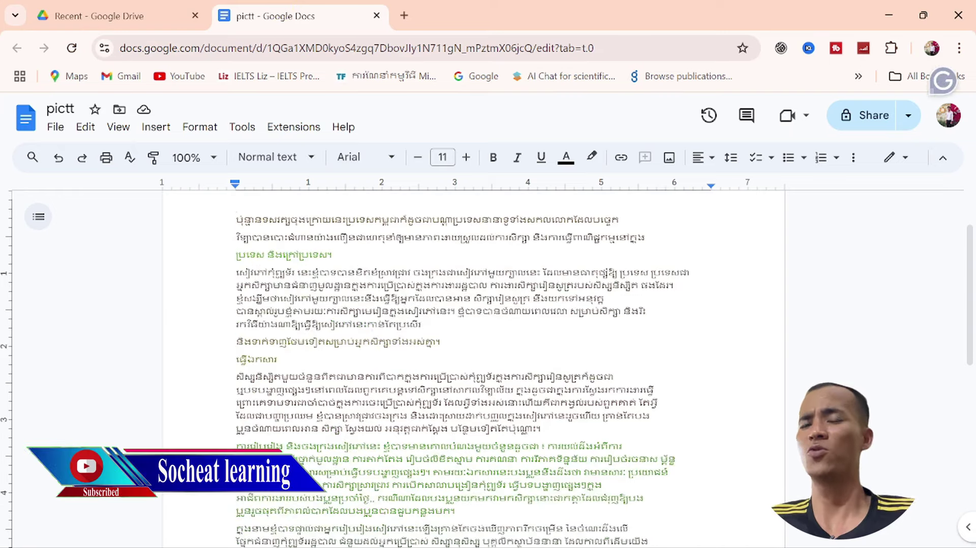
{"action": "scroll", "coordinate": [473, 366], "scroll_direction": "down", "scroll_amount": 1}
{"action": "scroll", "coordinate": [472, 366], "scroll_direction": "down", "scroll_amount": 1}
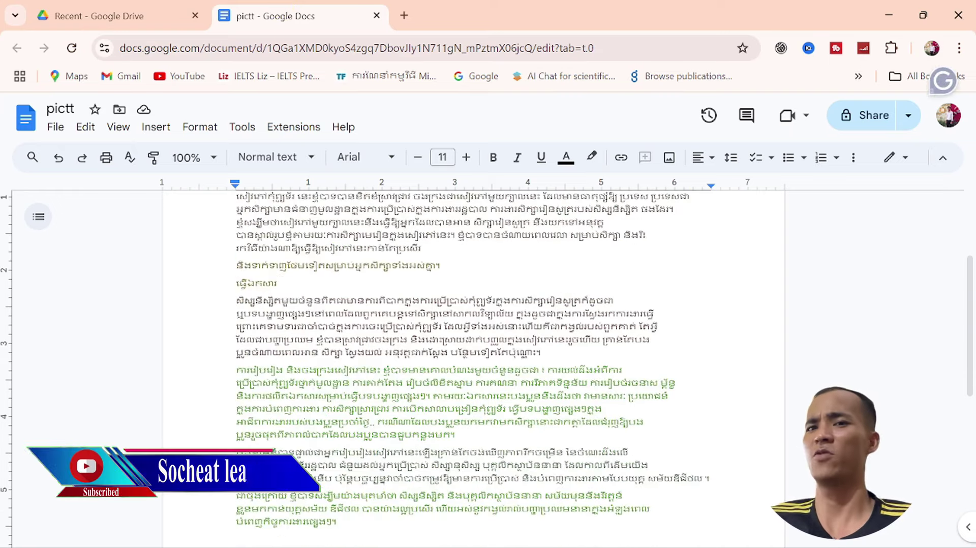
{"action": "scroll", "coordinate": [473, 366], "scroll_direction": "up", "scroll_amount": 2}
{"action": "scroll", "coordinate": [472, 366], "scroll_direction": "up", "scroll_amount": 1}
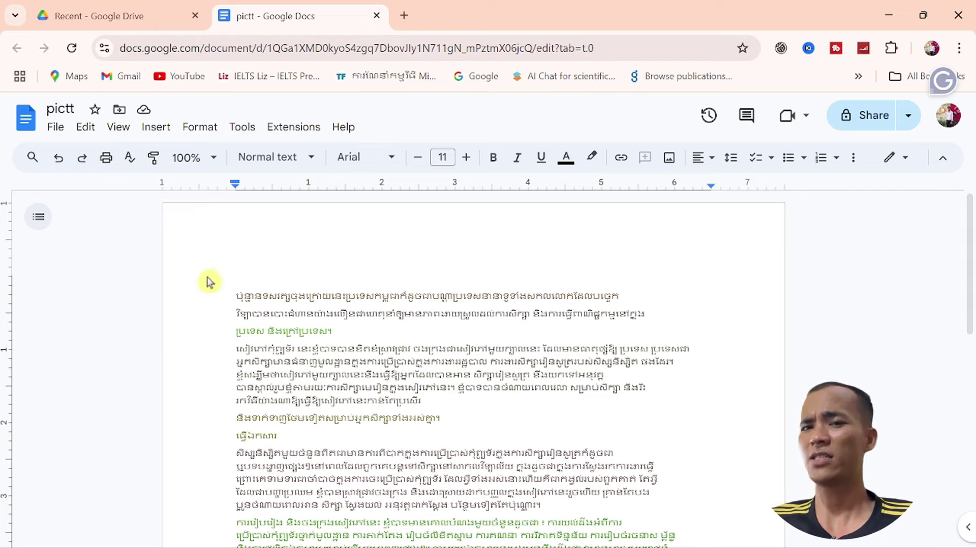
{"action": "scroll", "coordinate": [472, 371], "scroll_direction": "down", "scroll_amount": 1}
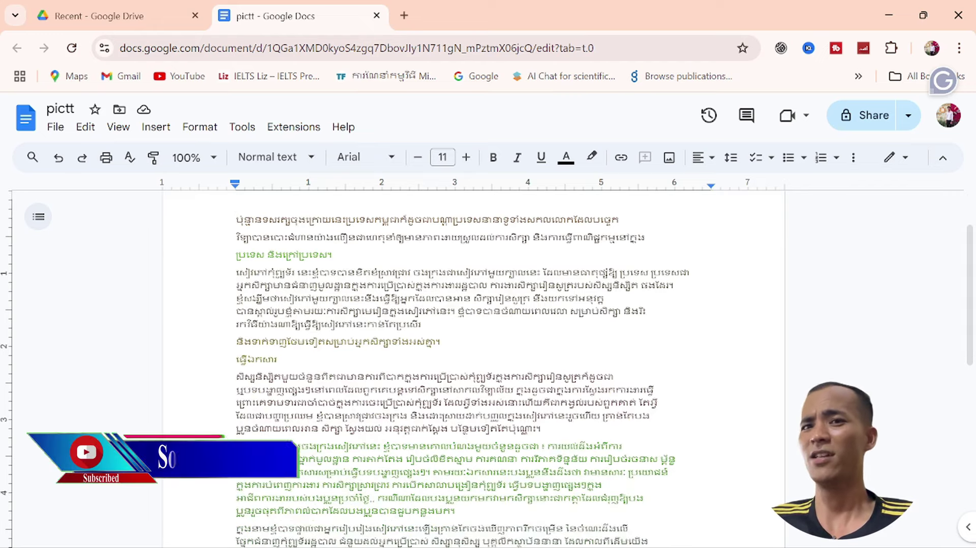
{"action": "scroll", "coordinate": [100, 179], "scroll_direction": "up", "scroll_amount": 1}
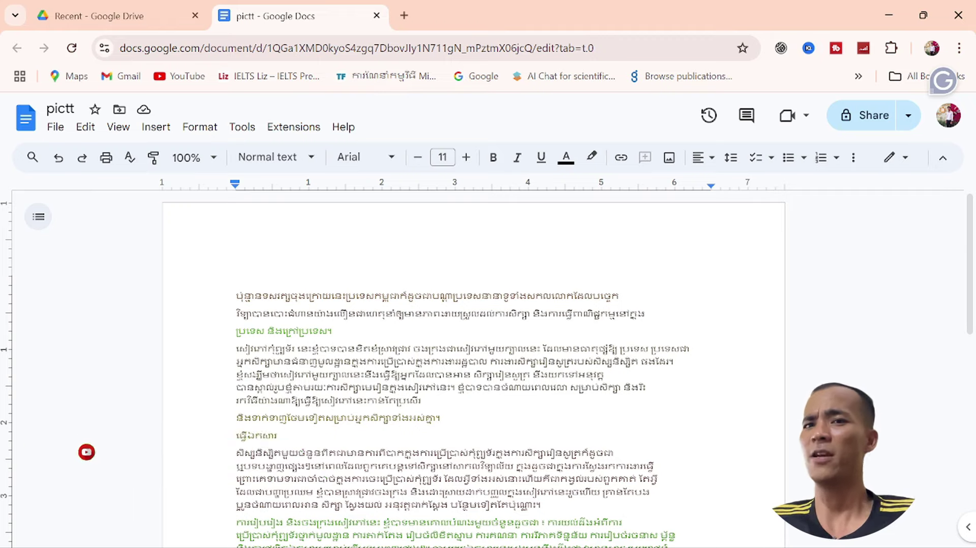
Download pictt as a Word file, pictt.docx (107 KB), and open it in Microsoft Word
{"action": "left_click", "coordinate": [55, 127]}
{"action": "mouse_move", "coordinate": [94, 288]}
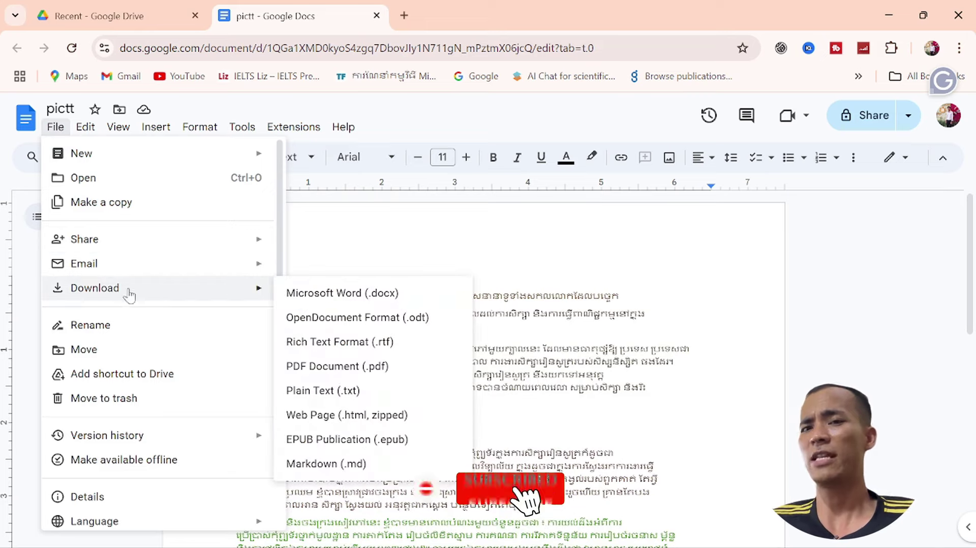
{"action": "left_click", "coordinate": [361, 303]}
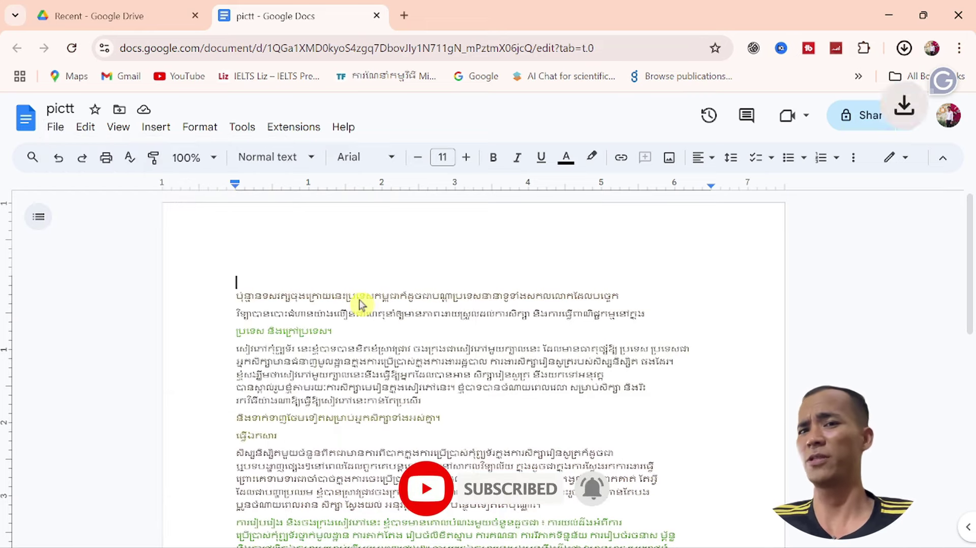
{"action": "left_click", "coordinate": [906, 49]}
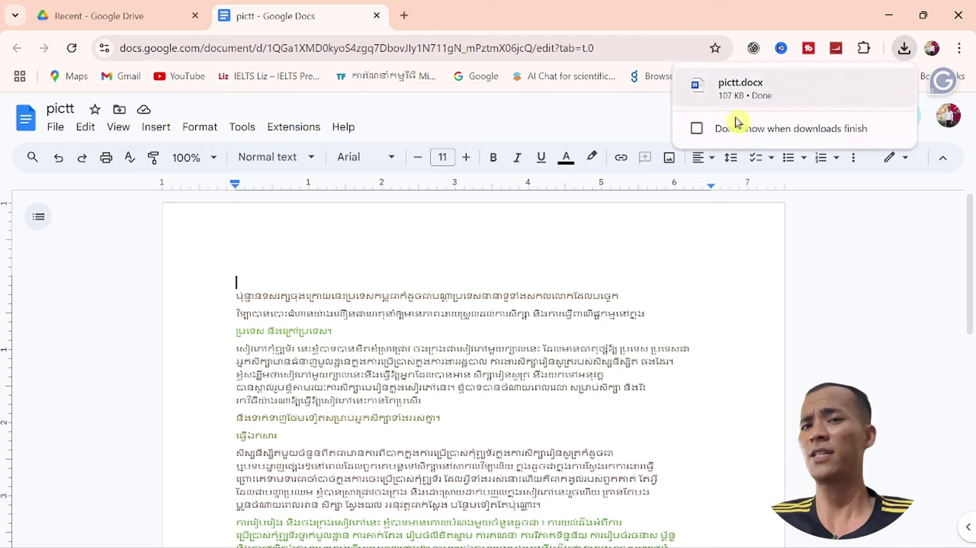
{"action": "left_click", "coordinate": [767, 99]}
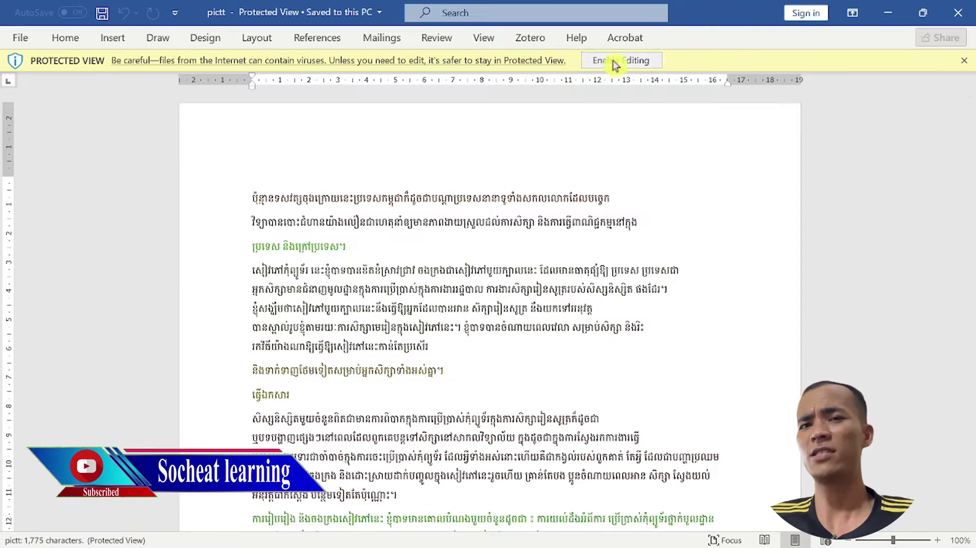
Enable editing, then switch all of pictt's Khmer text from Battambang to Khmer OS Siemreap
{"action": "left_click", "coordinate": [621, 60]}
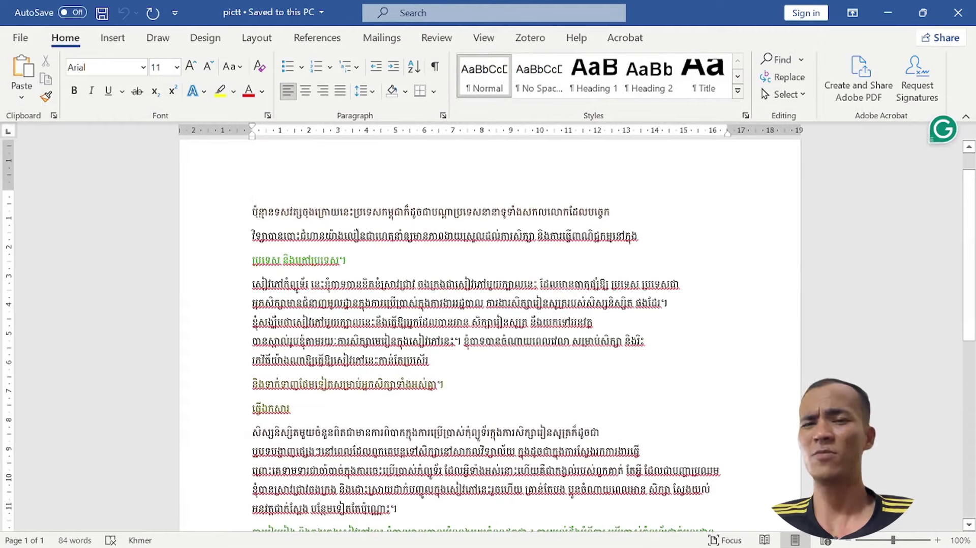
{"action": "mouse_move", "coordinate": [252, 195]}
{"action": "left_mouse_down"}
{"action": "mouse_move", "coordinate": [691, 473]}
{"action": "mouse_move", "coordinate": [610, 528]}
{"action": "left_mouse_up"}
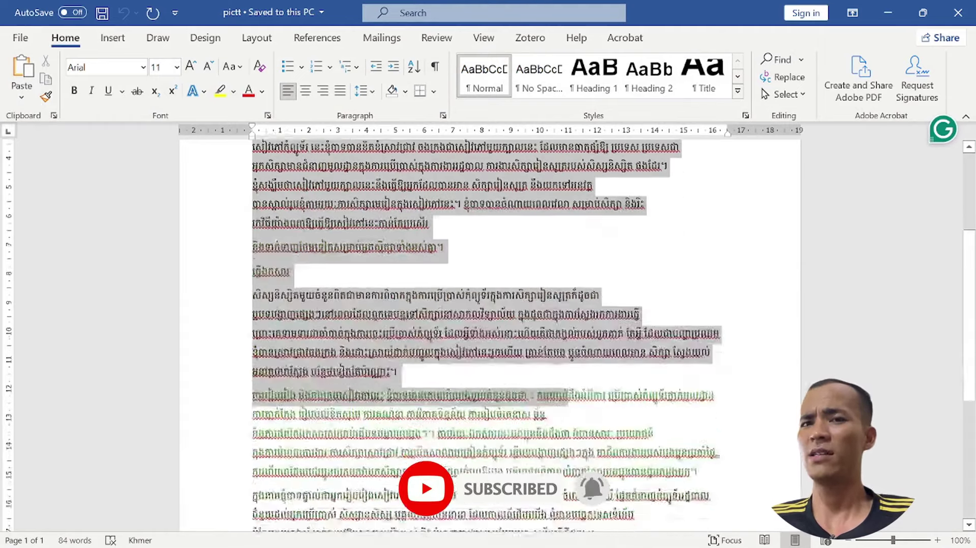
{"action": "left_click_drag", "start_coordinate": [610, 529], "coordinate": [631, 356]}
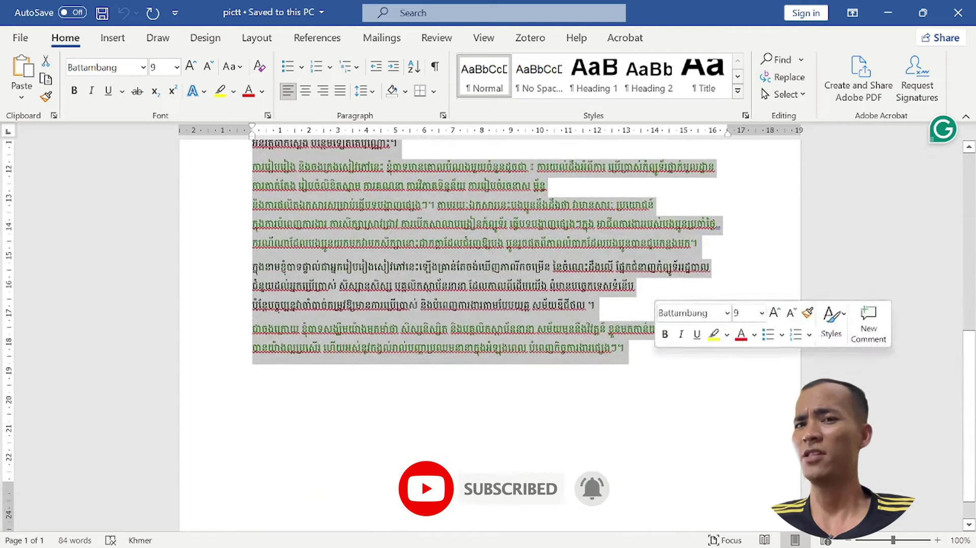
{"action": "left_click", "coordinate": [141, 69]}
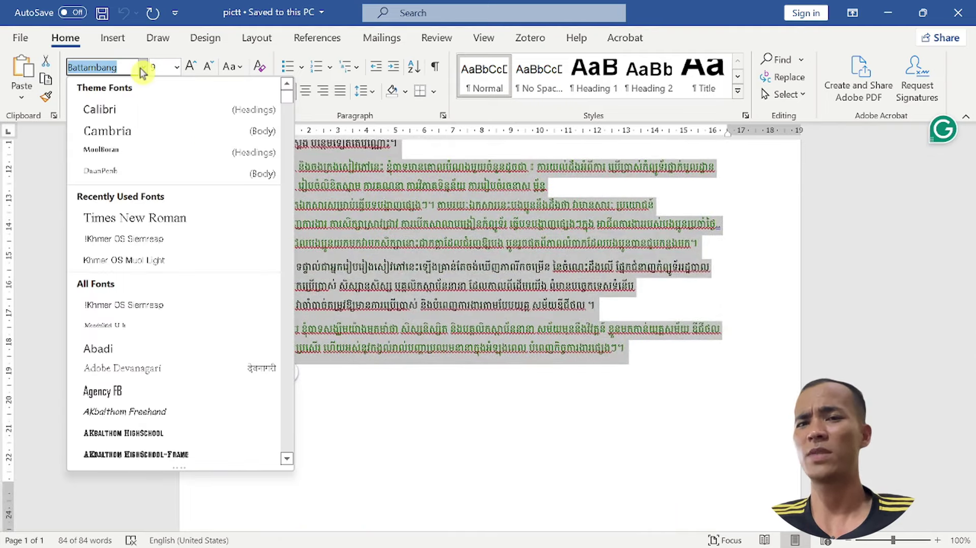
{"action": "left_click", "coordinate": [155, 239]}
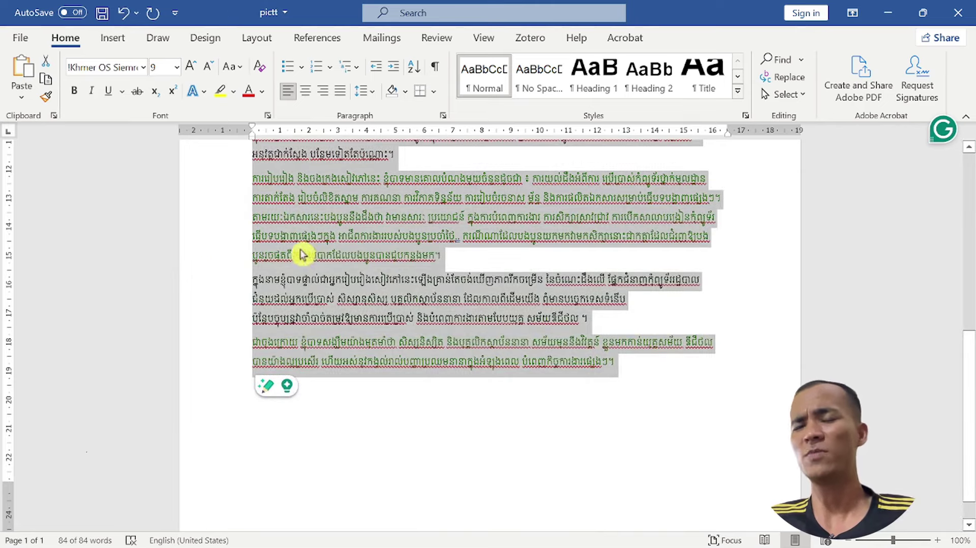
{"action": "scroll", "coordinate": [407, 290], "scroll_direction": "up", "scroll_amount": 1}
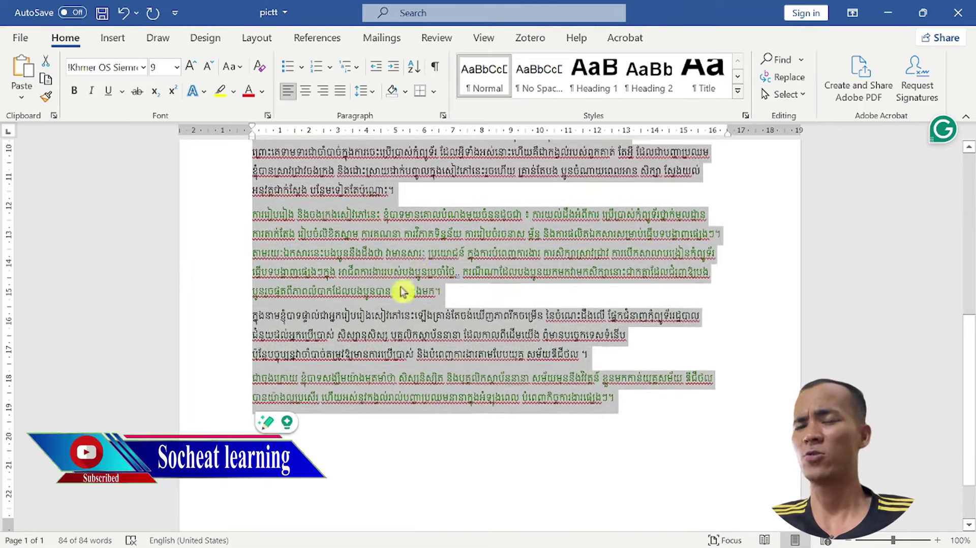
{"action": "scroll", "coordinate": [403, 291], "scroll_direction": "up", "scroll_amount": 2}
{"action": "scroll", "coordinate": [442, 260], "scroll_direction": "up", "scroll_amount": 2}
{"action": "scroll", "coordinate": [427, 266], "scroll_direction": "up", "scroll_amount": 3}
{"action": "scroll", "coordinate": [506, 266], "scroll_direction": "up", "scroll_amount": 2}
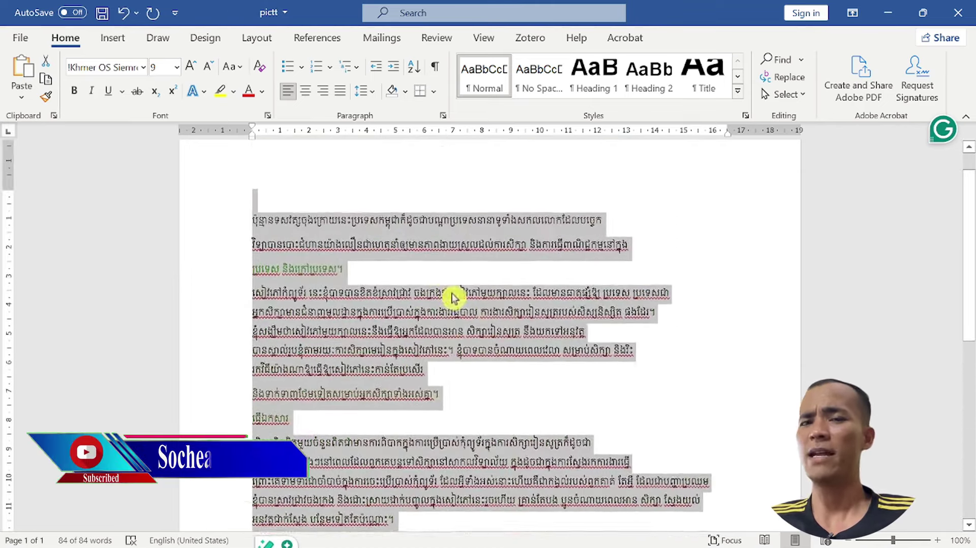
{"action": "scroll", "coordinate": [442, 295], "scroll_direction": "up", "scroll_amount": 1}
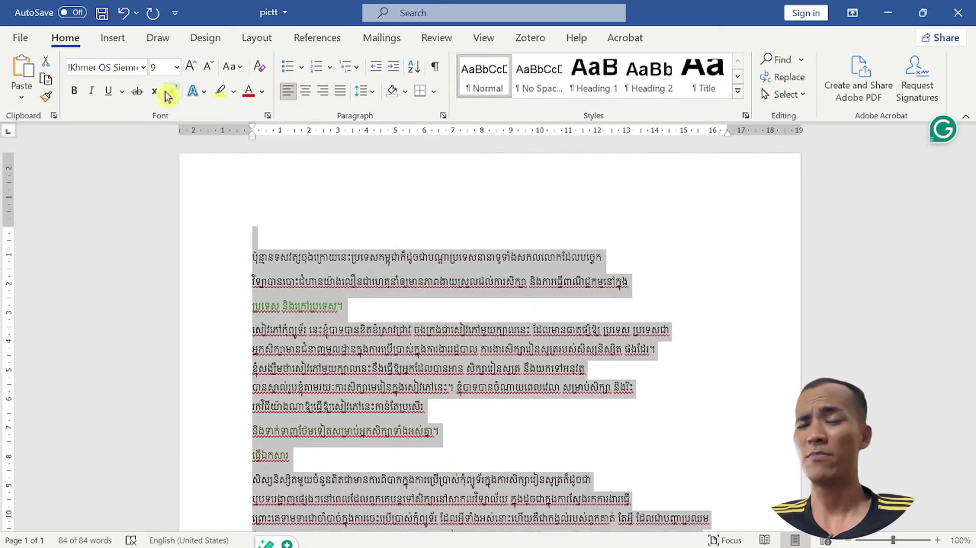
{"action": "left_click", "coordinate": [312, 270]}
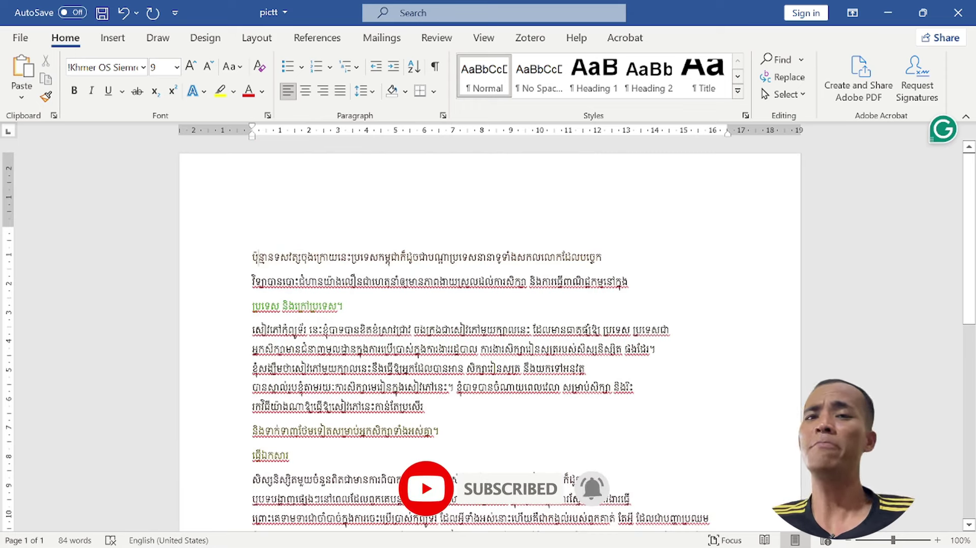
Select the whole document and set its font size to 12
{"action": "key", "text": "ctrl+a"}
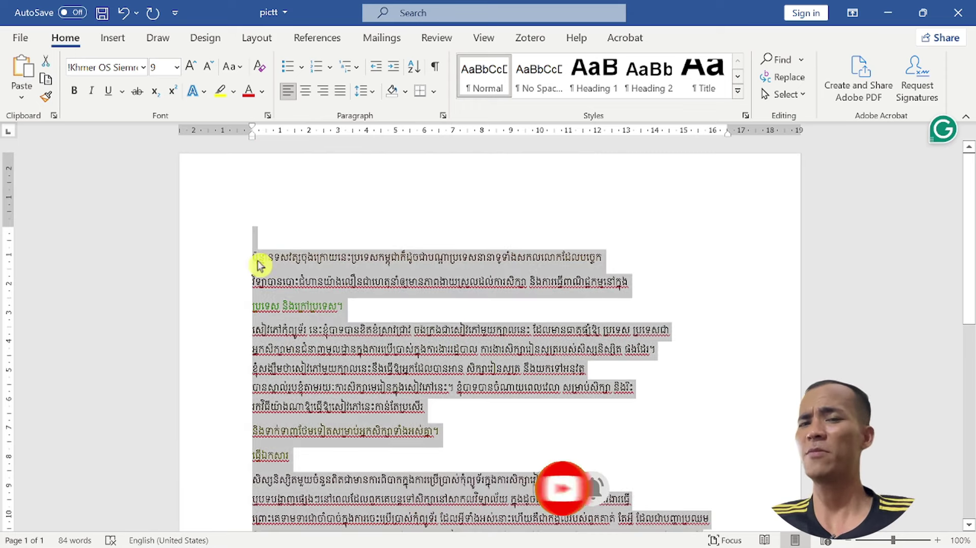
{"action": "left_click", "coordinate": [176, 66]}
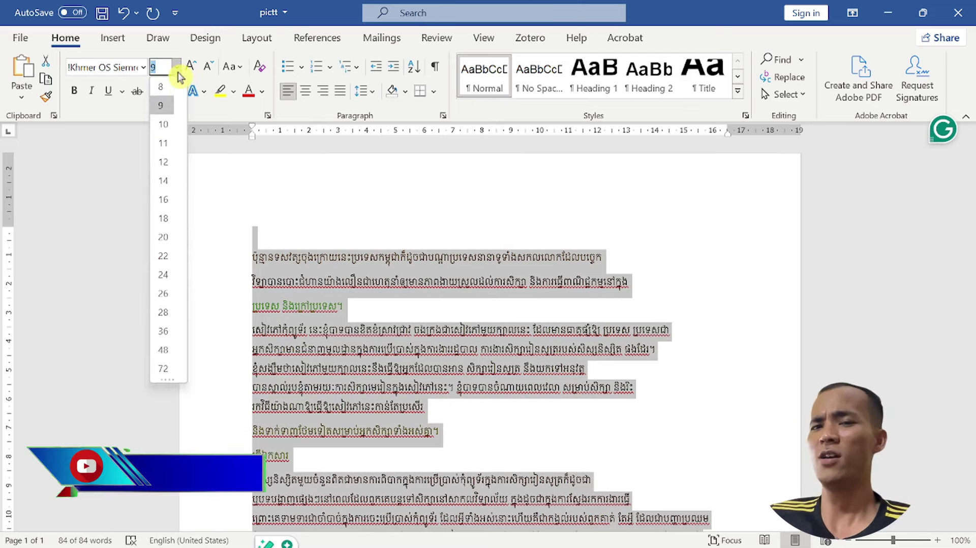
{"action": "left_click", "coordinate": [157, 170]}
{"action": "scroll", "coordinate": [501, 305], "scroll_direction": "down", "scroll_amount": 3}
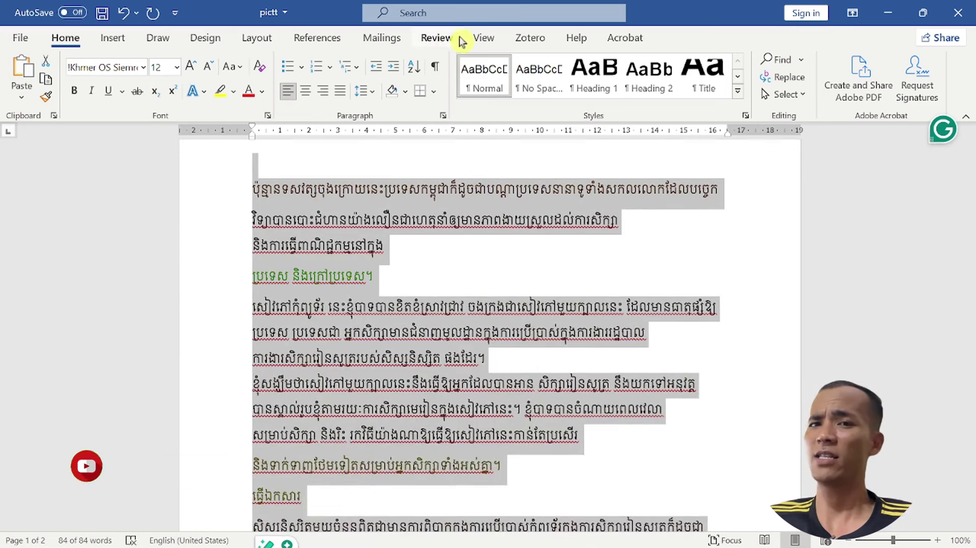
Browse the Review, View, Zotero, Mailings, References, Layout and Draw ribbon tabs, then deselect the text
{"action": "left_click", "coordinate": [443, 39]}
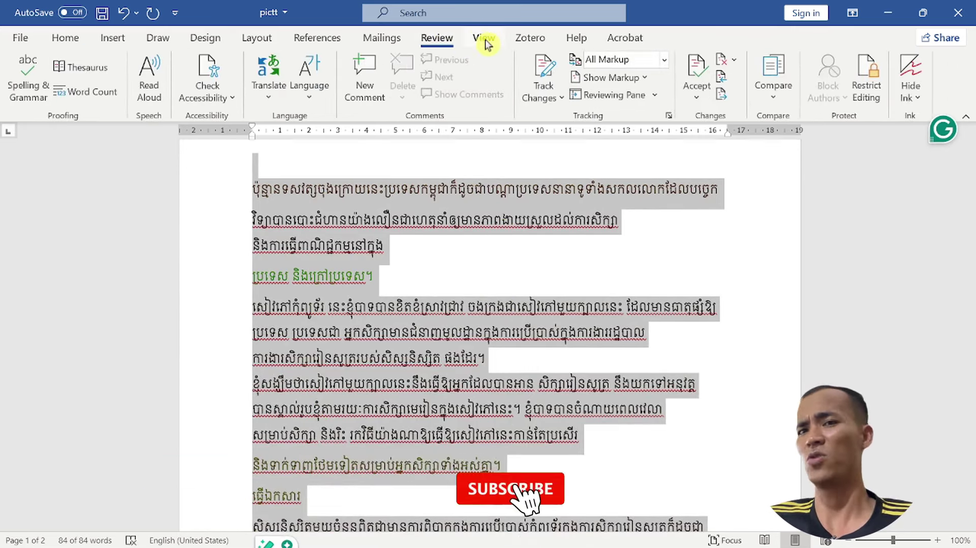
{"action": "left_click", "coordinate": [484, 41]}
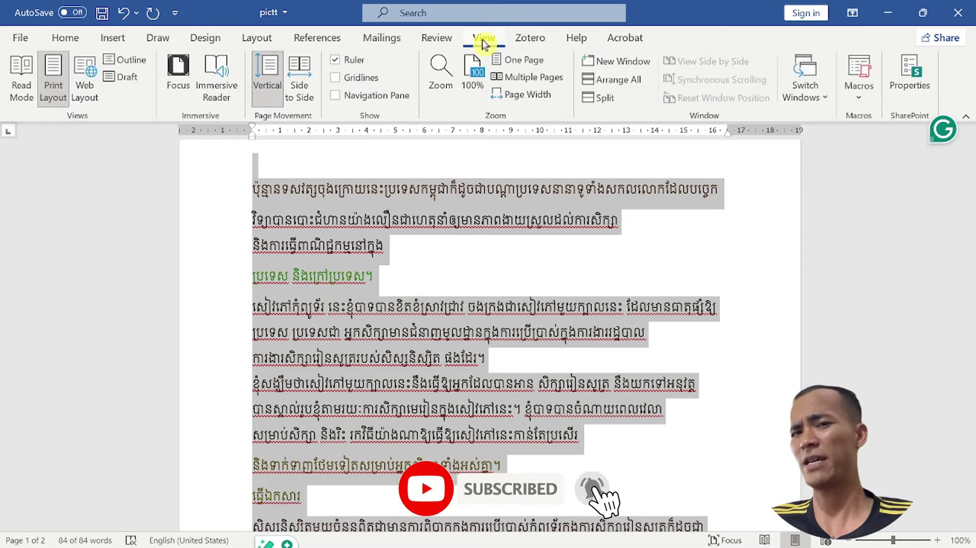
{"action": "left_click", "coordinate": [529, 40]}
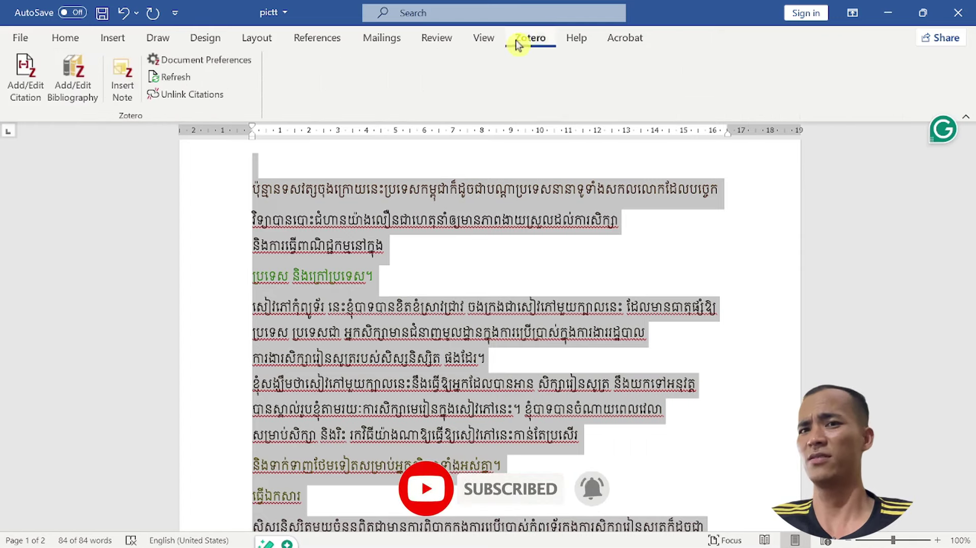
{"action": "left_click", "coordinate": [483, 39]}
{"action": "left_click", "coordinate": [438, 39]}
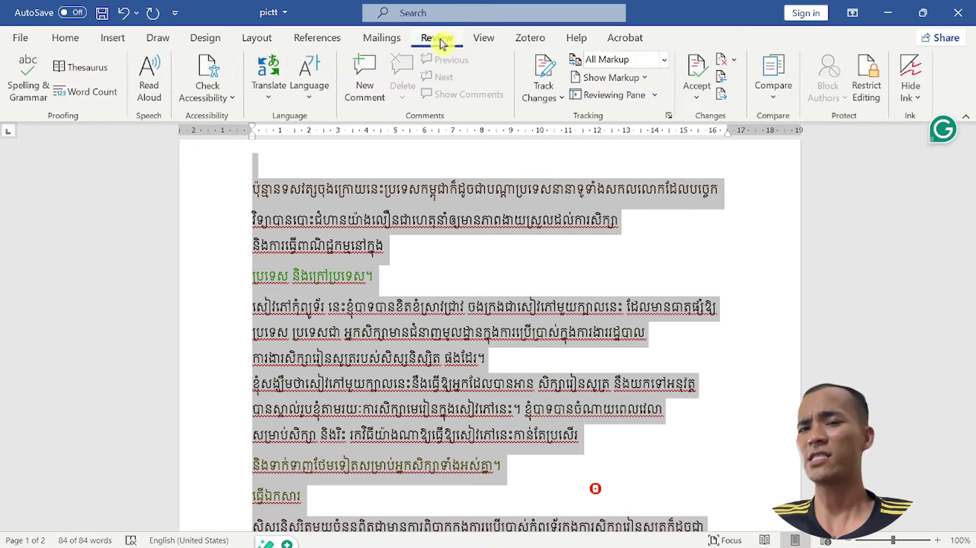
{"action": "left_click", "coordinate": [396, 39]}
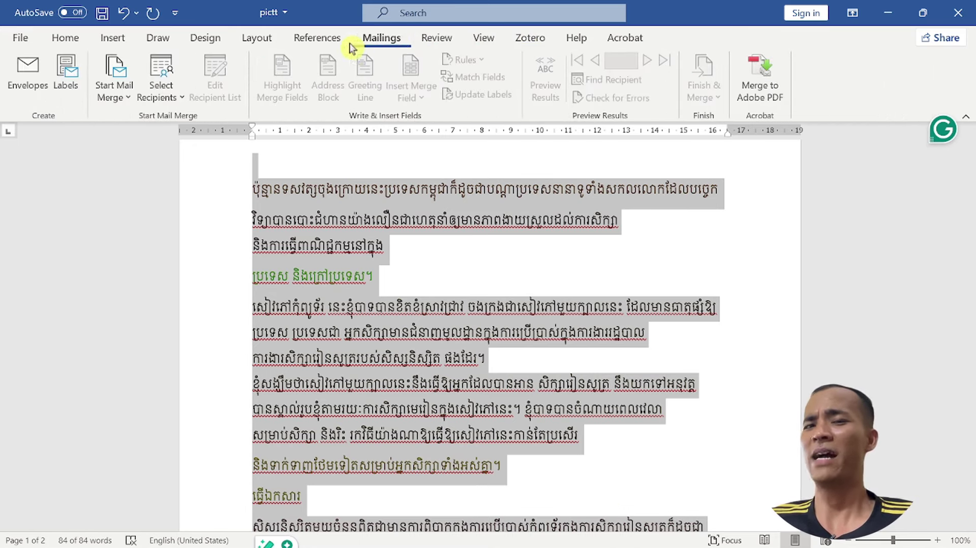
{"action": "left_click", "coordinate": [326, 41]}
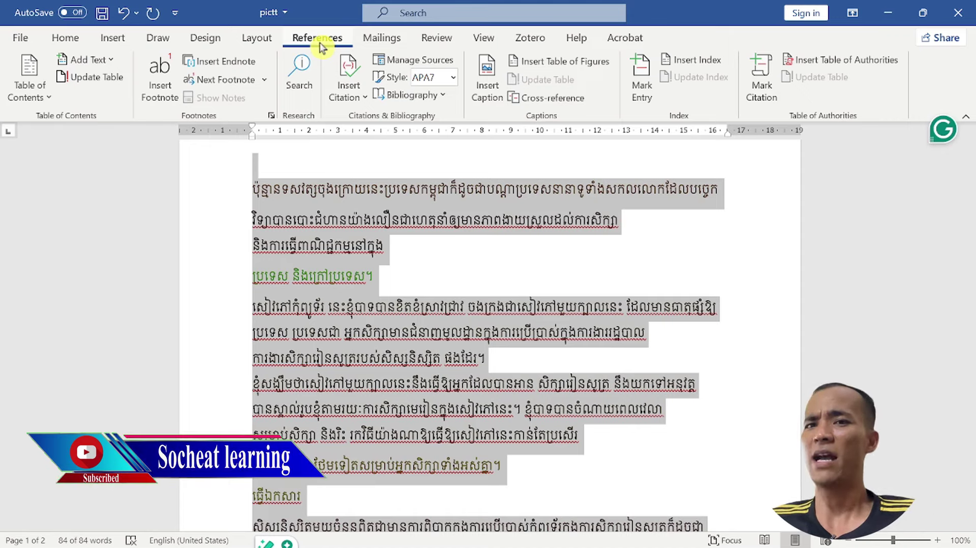
{"action": "left_click", "coordinate": [259, 39]}
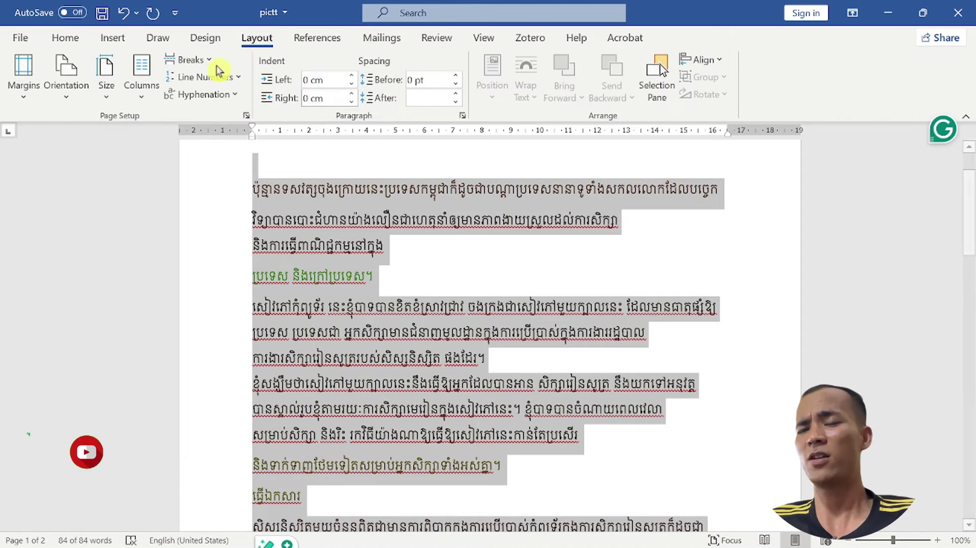
{"action": "left_click", "coordinate": [157, 39]}
{"action": "left_click", "coordinate": [457, 308]}
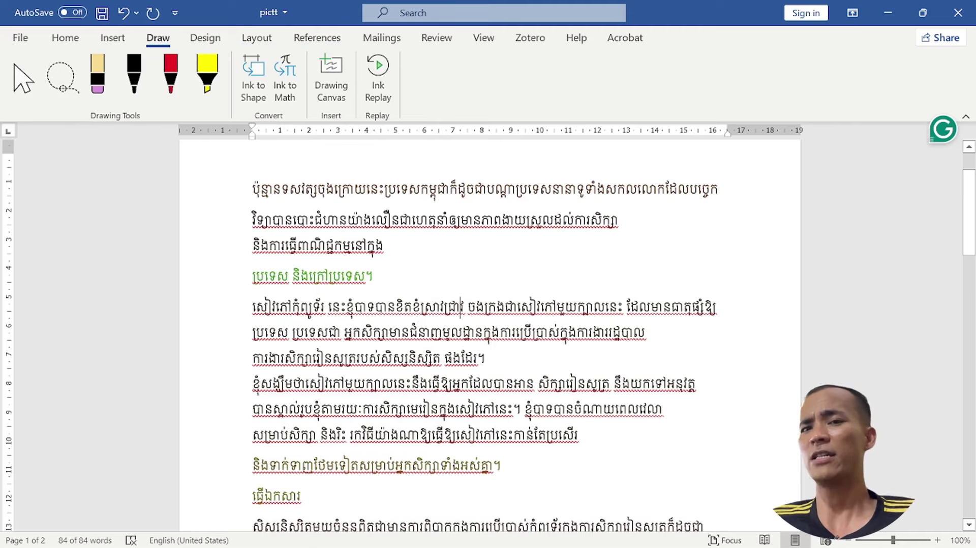
Back on the Home tab, merge the ផ្ញើឯកសារ heading into the green line above it
{"action": "left_click", "coordinate": [65, 38]}
{"action": "scroll", "coordinate": [196, 264], "scroll_direction": "down", "scroll_amount": 1}
{"action": "scroll", "coordinate": [196, 265], "scroll_direction": "down", "scroll_amount": 1}
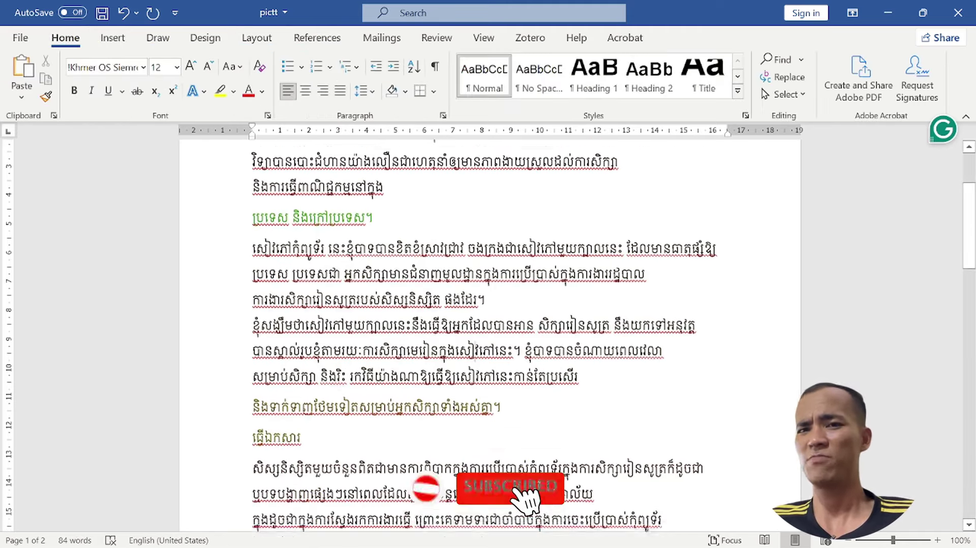
{"action": "scroll", "coordinate": [197, 264], "scroll_direction": "down", "scroll_amount": 2}
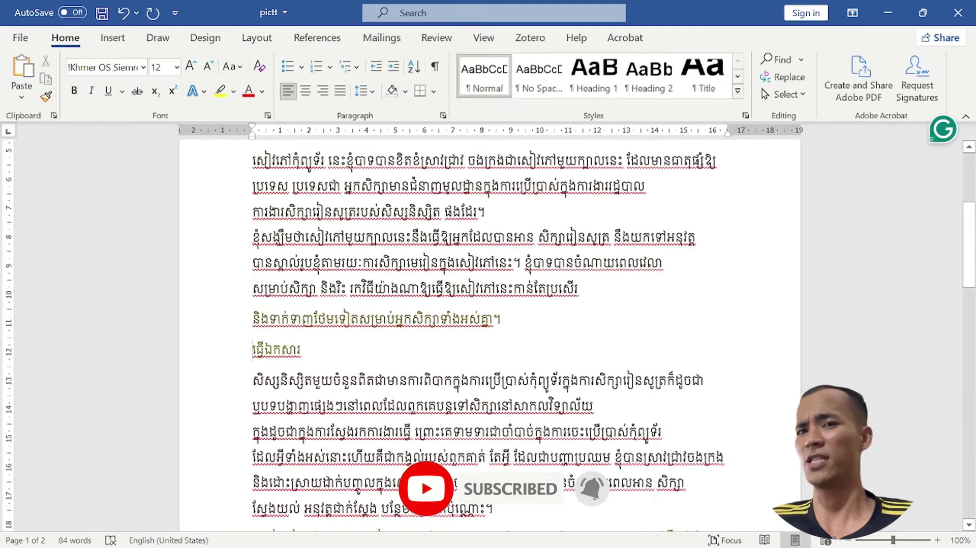
{"action": "key", "text": "BackSpace"}
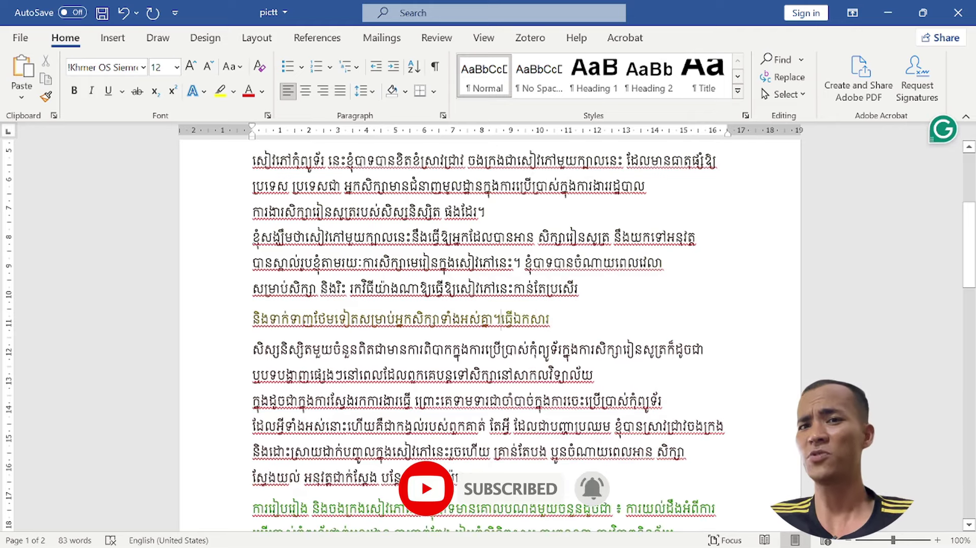
{"action": "scroll", "coordinate": [488, 336], "scroll_direction": "up", "scroll_amount": 2}
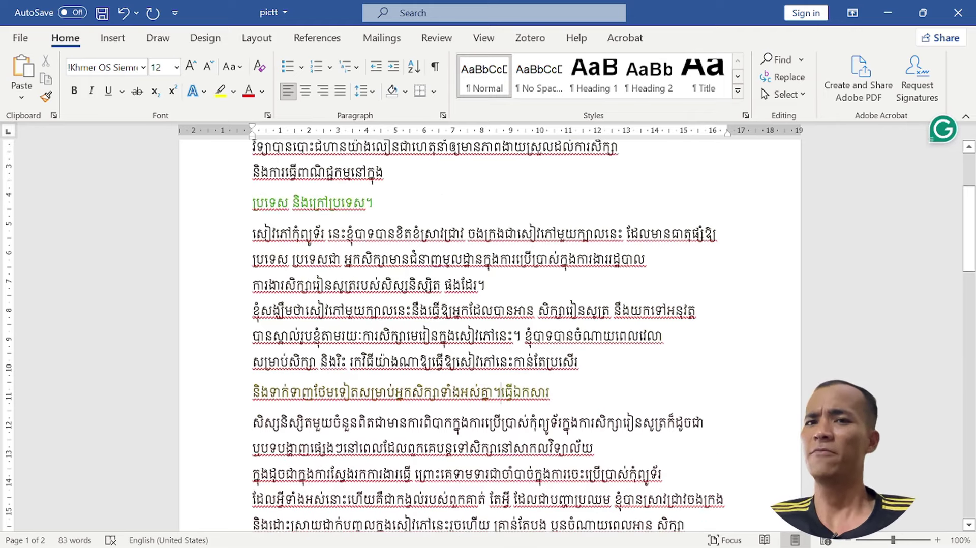
{"action": "scroll", "coordinate": [488, 335], "scroll_direction": "up", "scroll_amount": 1}
{"action": "scroll", "coordinate": [488, 336], "scroll_direction": "up", "scroll_amount": 2}
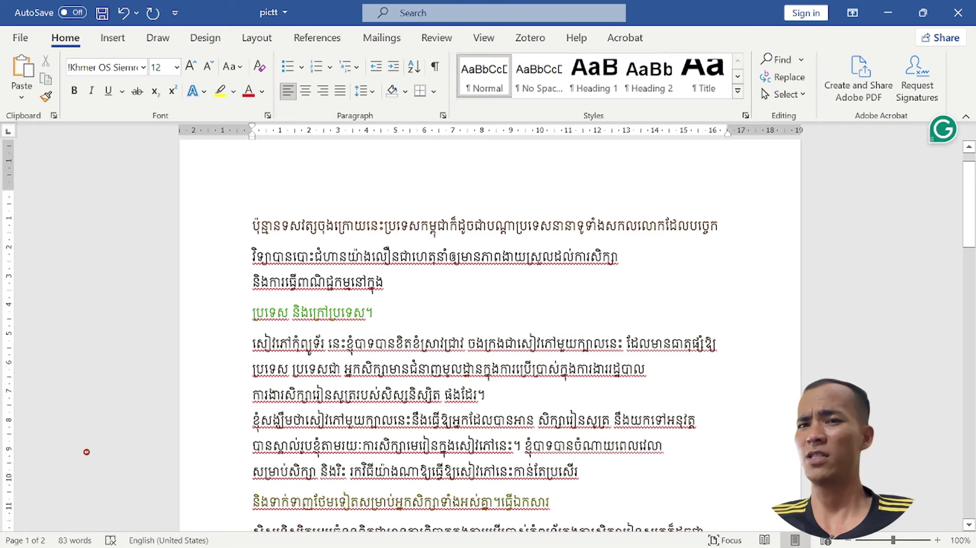
{"action": "scroll", "coordinate": [488, 336], "scroll_direction": "down", "scroll_amount": 3}
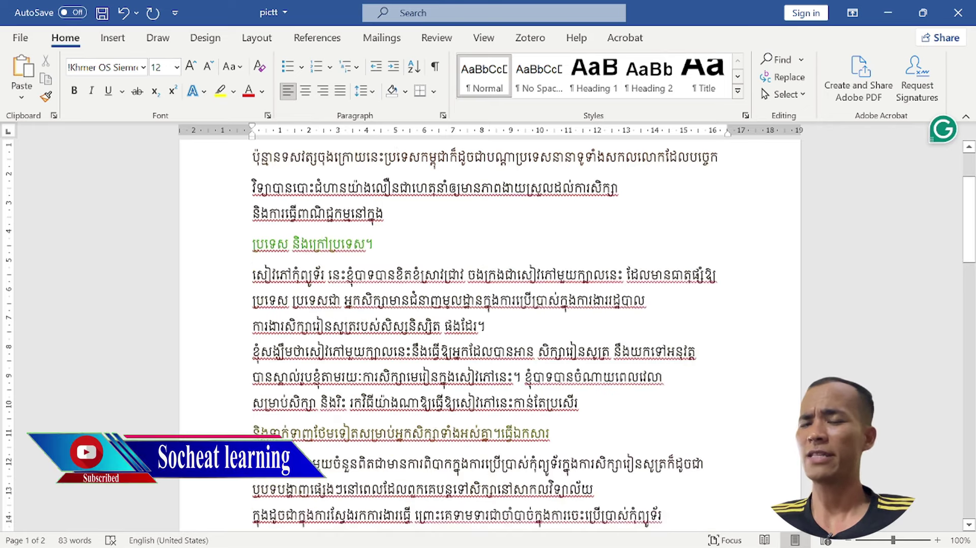
{"action": "scroll", "coordinate": [488, 336], "scroll_direction": "up", "scroll_amount": 2}
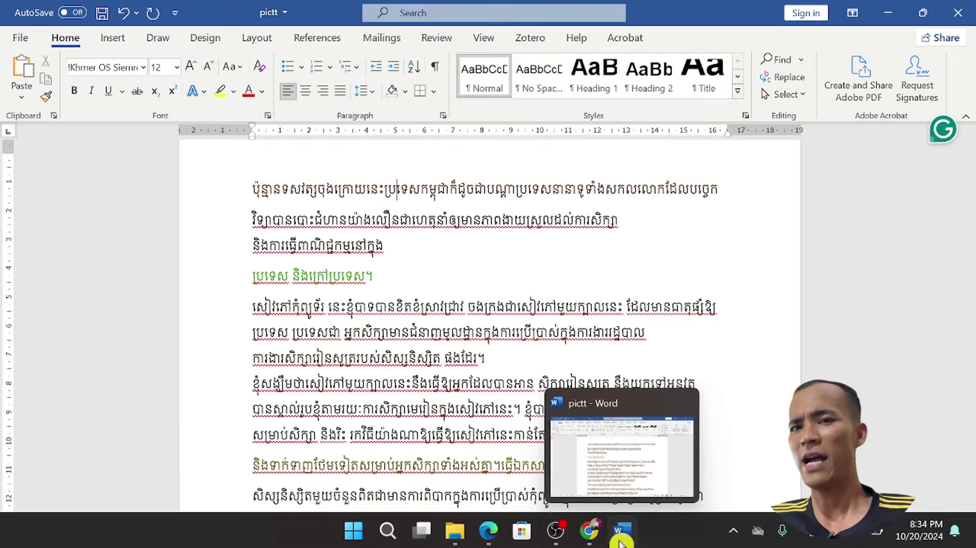
{"action": "left_click", "coordinate": [487, 538]}
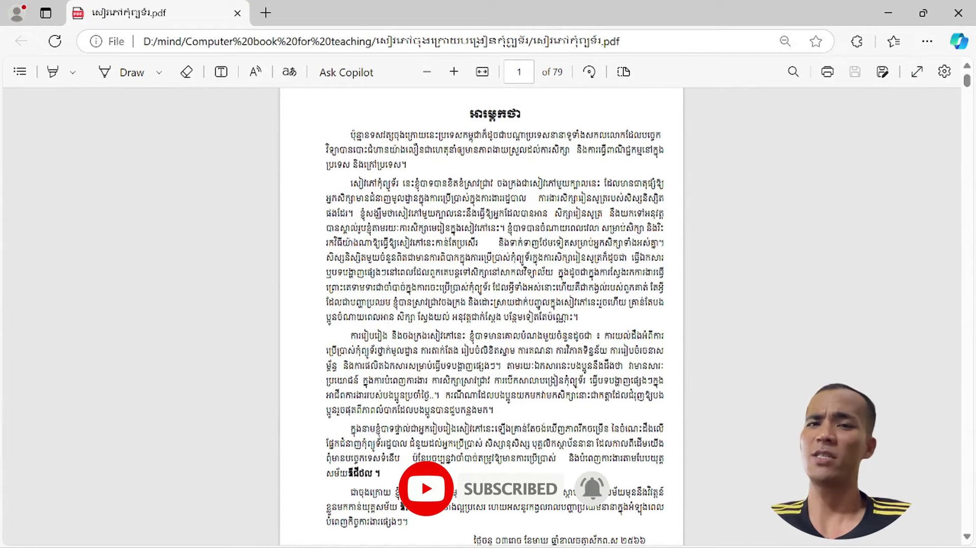
{"action": "left_click", "coordinate": [882, 7]}
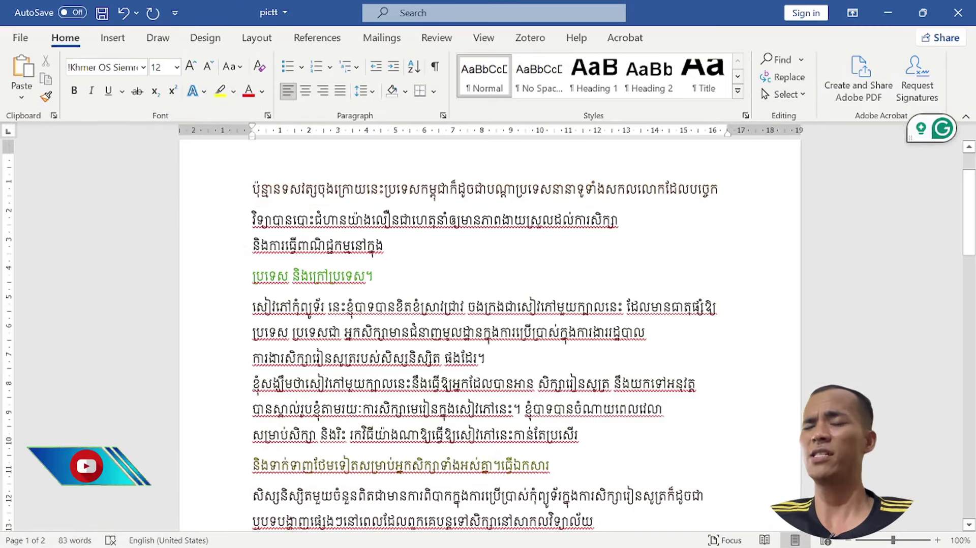